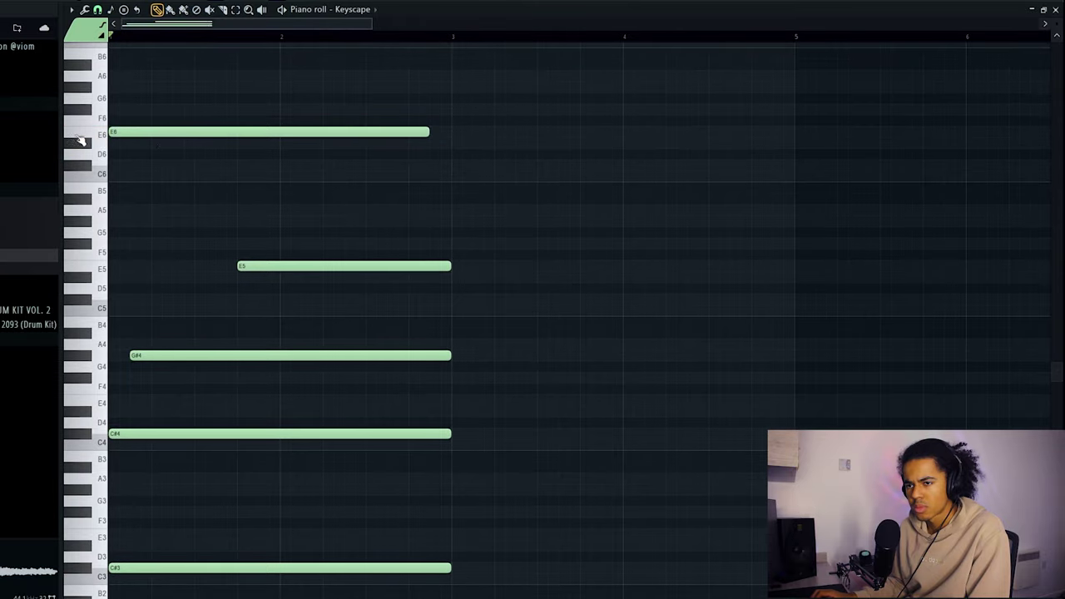
Duplicate the two-bar Keyscape chord into bars 3–4 and make its copied top note D#6, held until bar 5
key("space")
left_click(456, 144)
scroll(490, 227, "down", 2)
left_click_drag(490, 220, 252, 551)
key("ctrl+b")
left_click(708, 214, "ctrl")
scroll(511, 40, "down", 3)
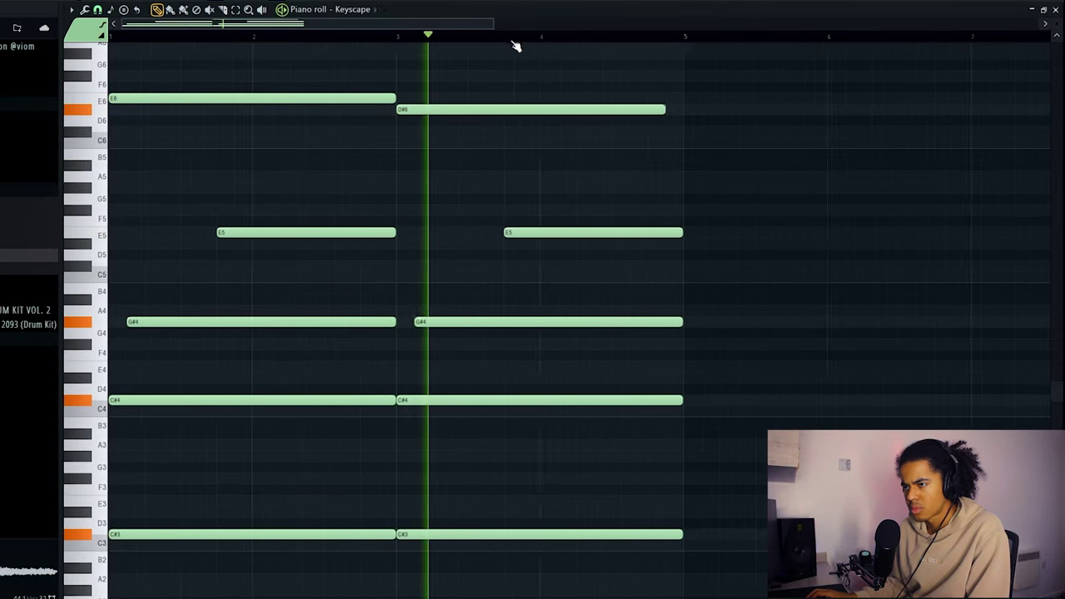
left_click_drag(559, 114, 566, 113)
scroll(623, 71, "down", 2)
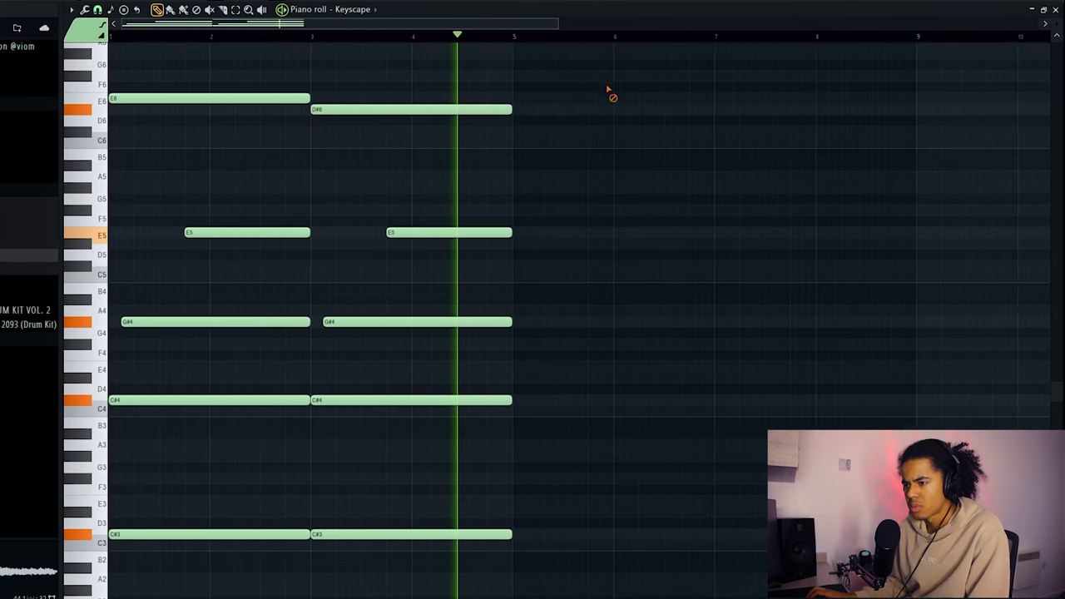
Duplicate the four-bar progression into bars 5–8, and duplicate the resulting eight bars to fill bars 9–16
key("ctrl+b")
left_click(546, 51, "ctrl")
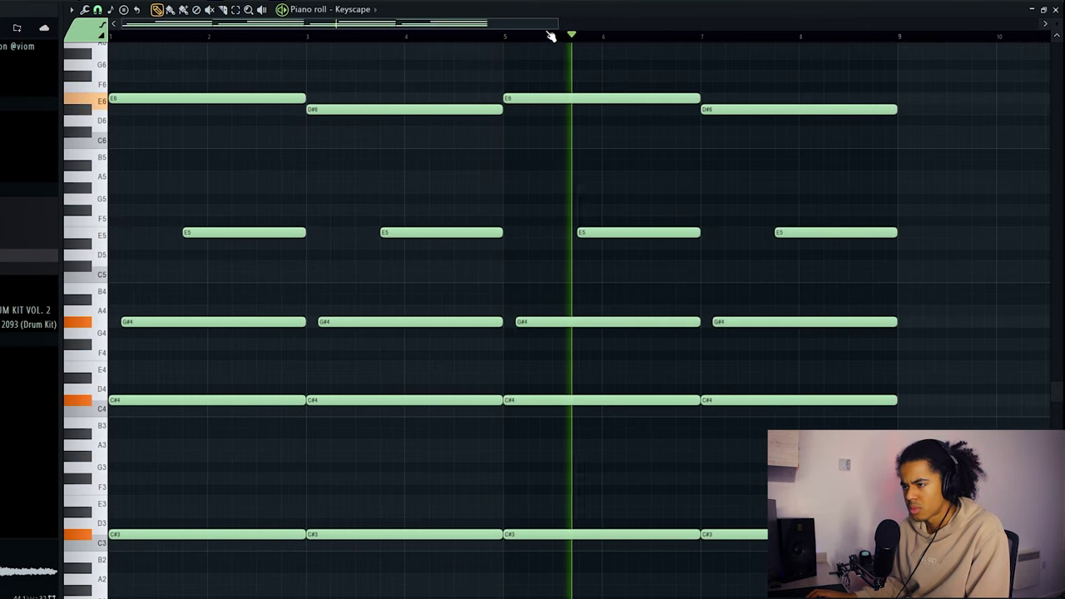
scroll(550, 36, "down", 1)
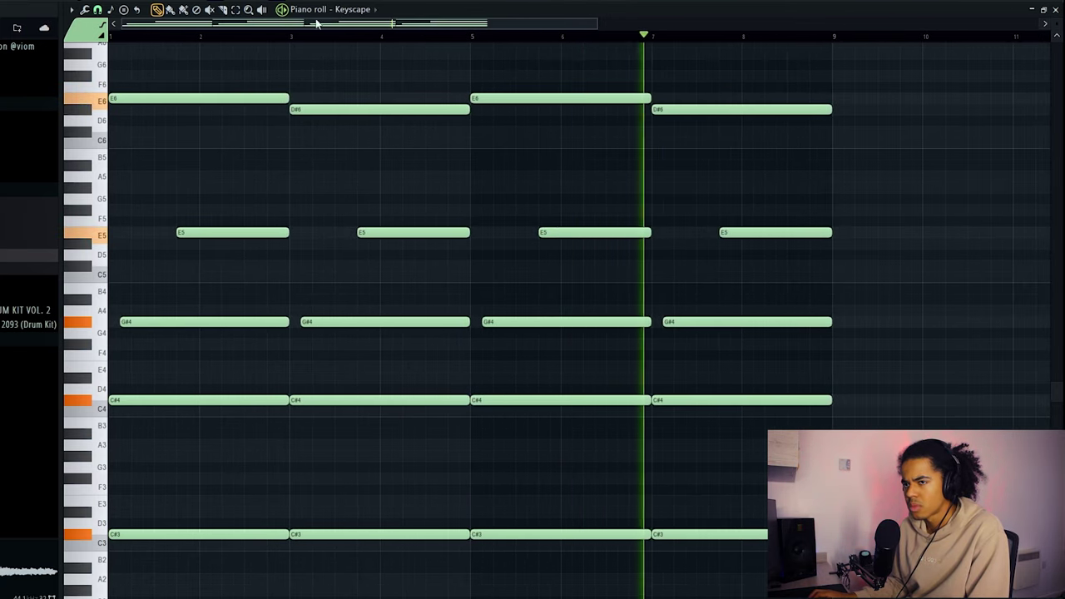
scroll(363, 40, "down", 4)
key("ctrl+b")
left_click(549, 45, "ctrl")
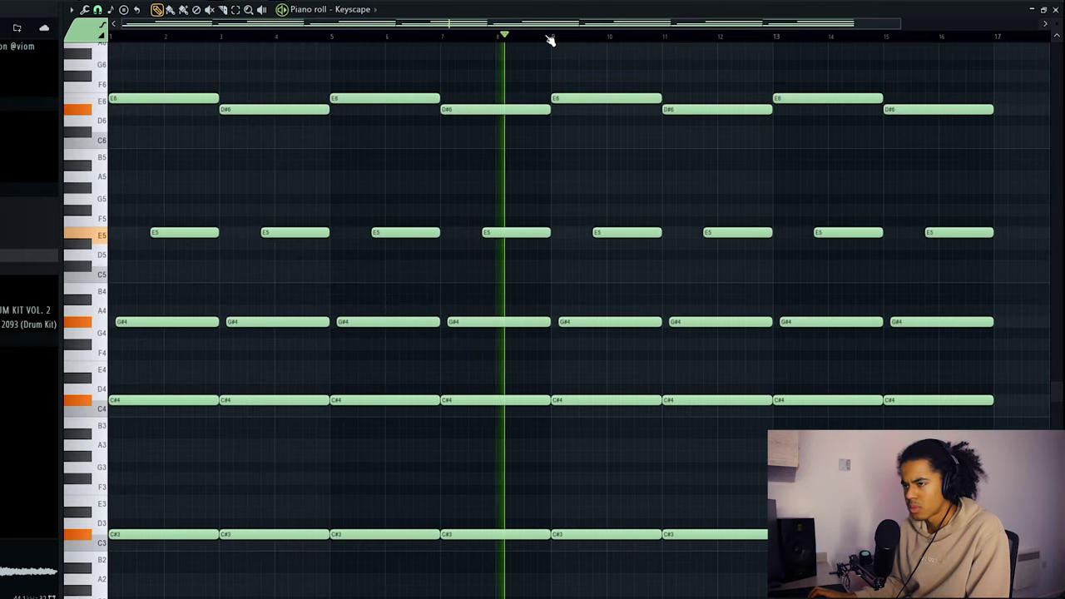
scroll(550, 39, "down", 2)
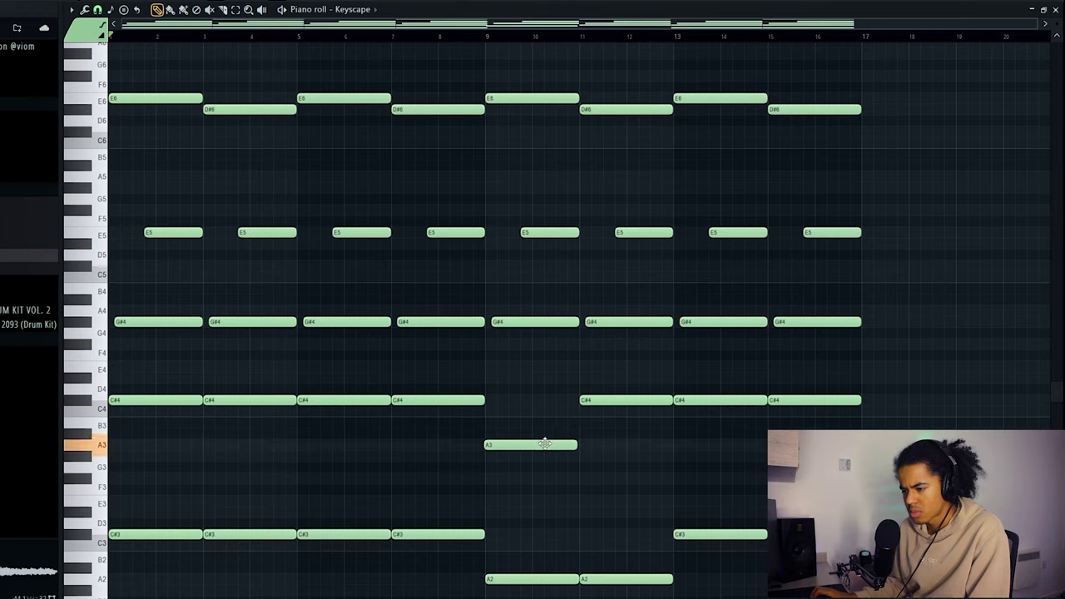
Lower the C#4 note at bar 11 to A3 and repitch the bass notes at bars 13 and 15, with F#3 at bar 13
left_click_drag(602, 398, 602, 442)
left_click_drag(688, 536, 689, 588)
left_click_drag(816, 452, 811, 564)
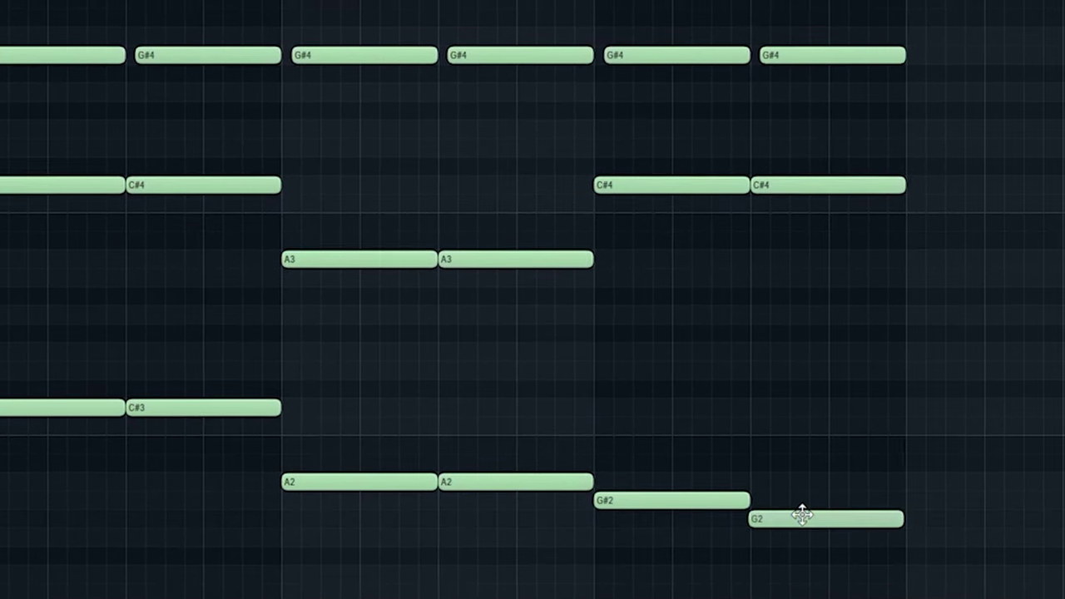
left_click_drag(797, 520, 791, 504)
left_click_drag(649, 508, 649, 334)
left_click_drag(821, 510, 824, 275)
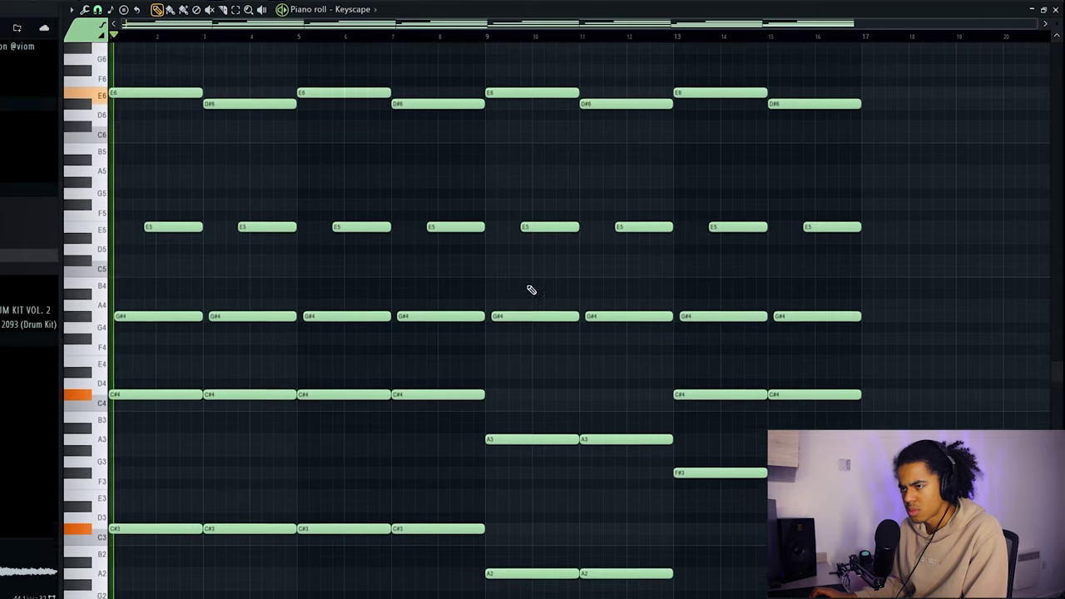
scroll(526, 262, "up", 1)
scroll(504, 175, "down", 1)
left_click_drag(1057, 23, 1057, 39)
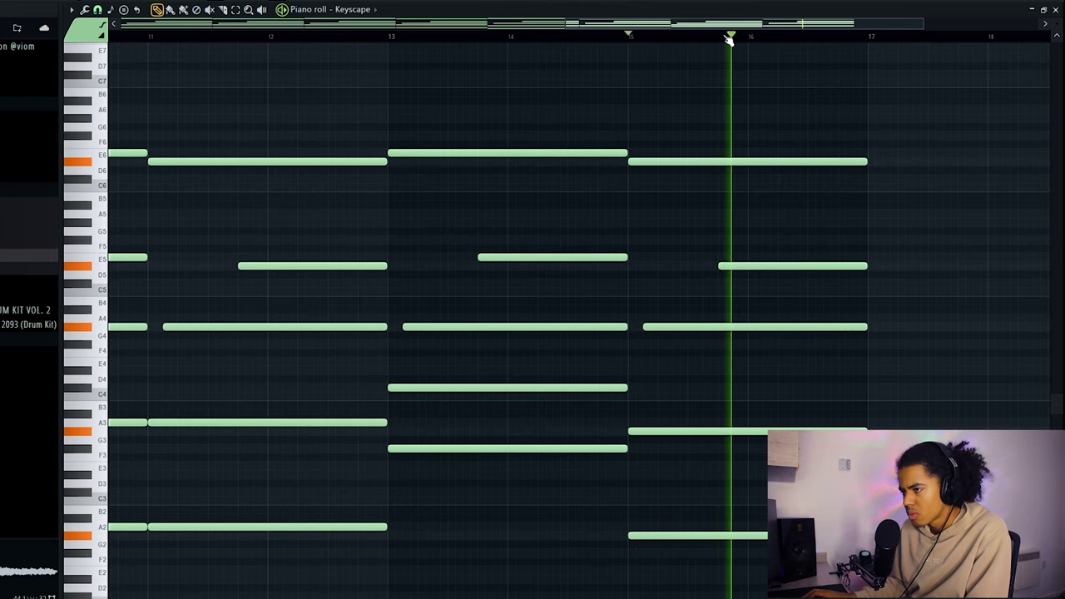
scroll(729, 40, "down", 3)
scroll(760, 36, "down", 1)
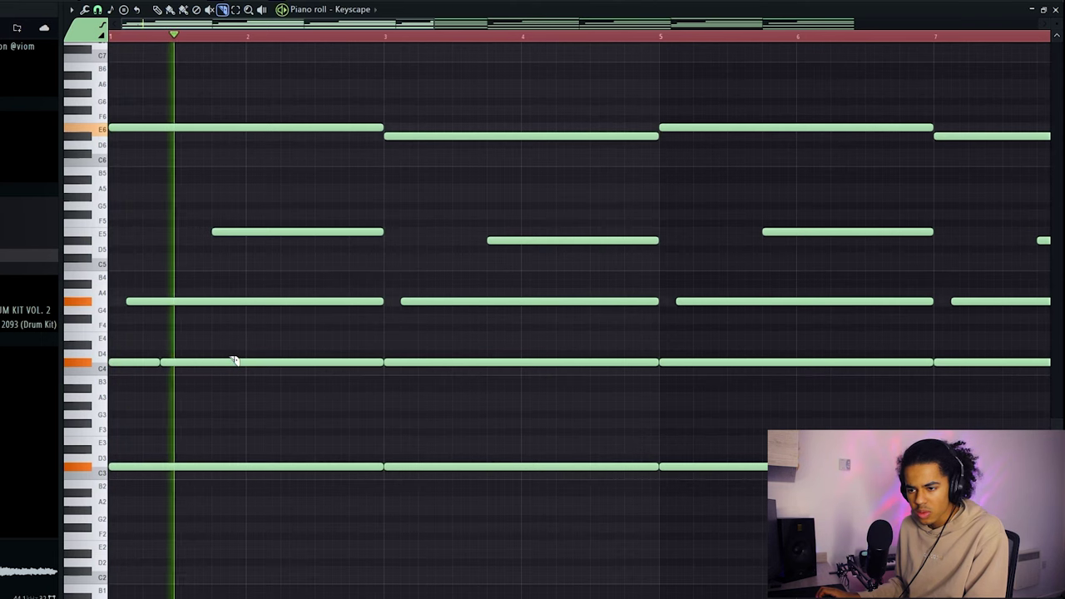
Slice the long C#4, G#4 and E5 notes in bars 1–2 into shorter repeated notes
key("space")
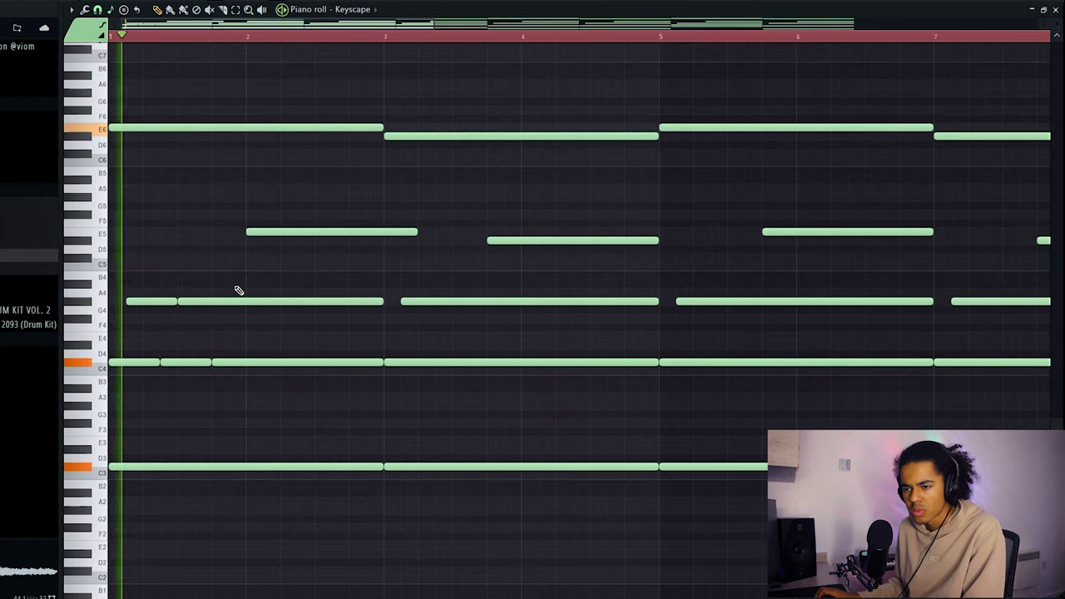
left_click_drag(233, 327, 234, 329)
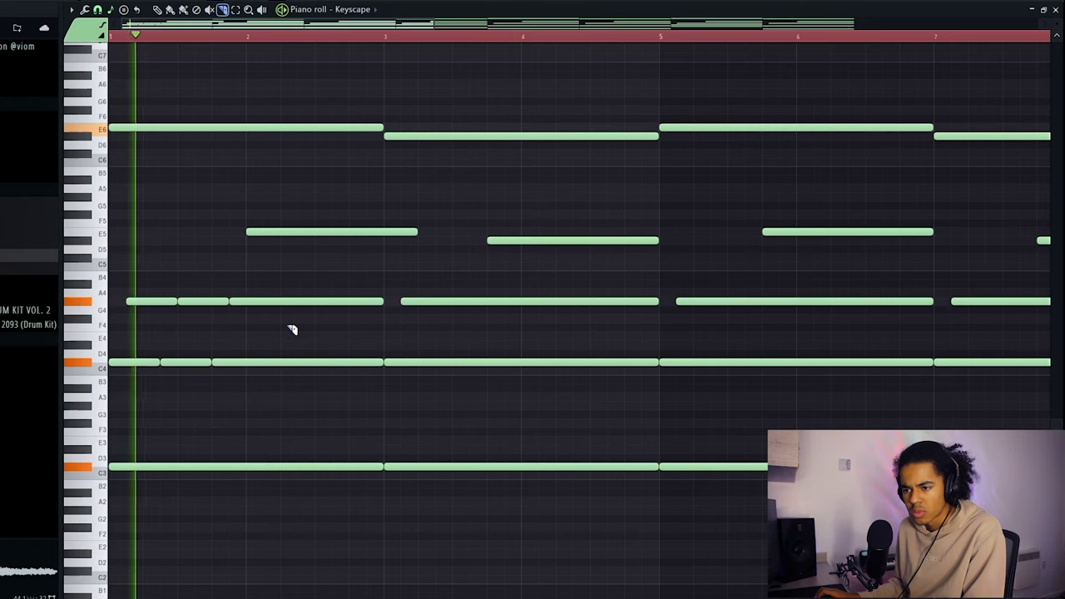
left_click_drag(284, 391, 286, 388)
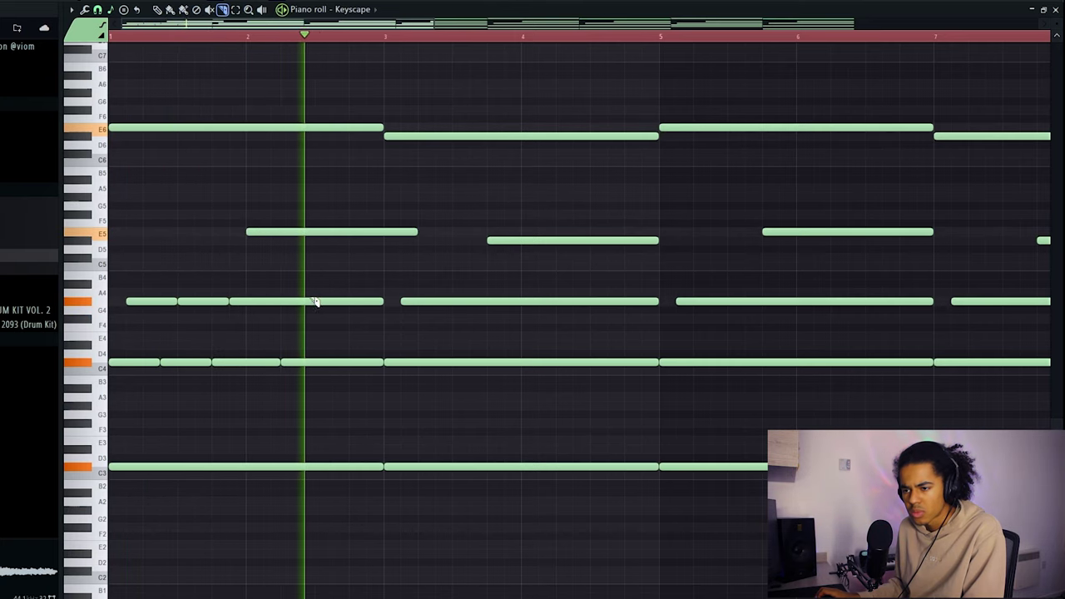
left_click_drag(304, 288, 303, 313)
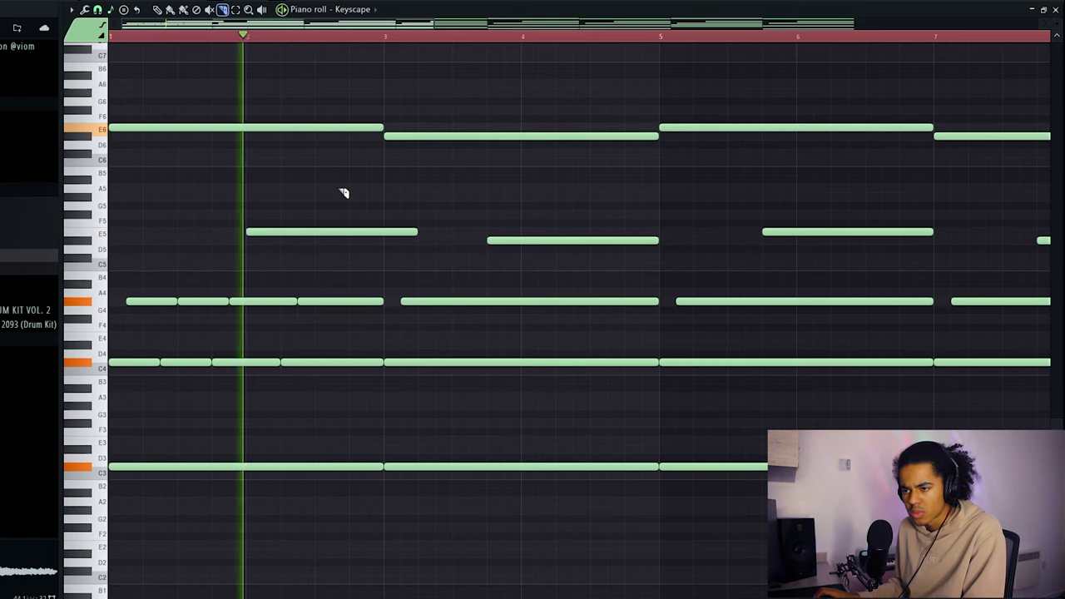
left_click_drag(375, 222, 375, 243)
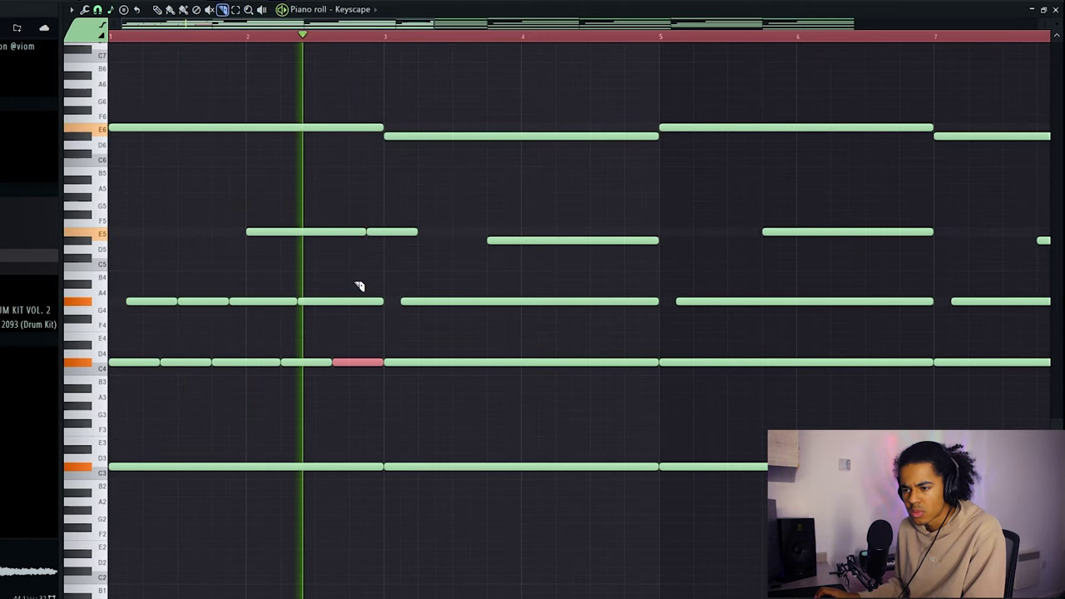
left_click_drag(350, 308, 350, 309)
key("p")
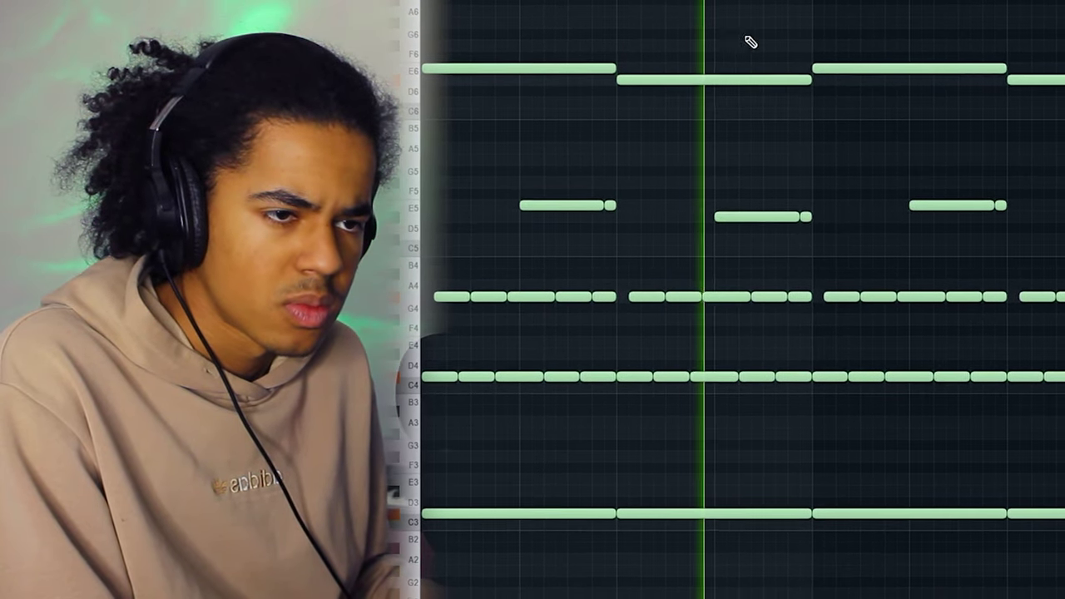
Extend the long held C#4 note to bar 9 and select the short G#4 and A3 notes starting there
key("d")
scroll(696, 164, "down", 2)
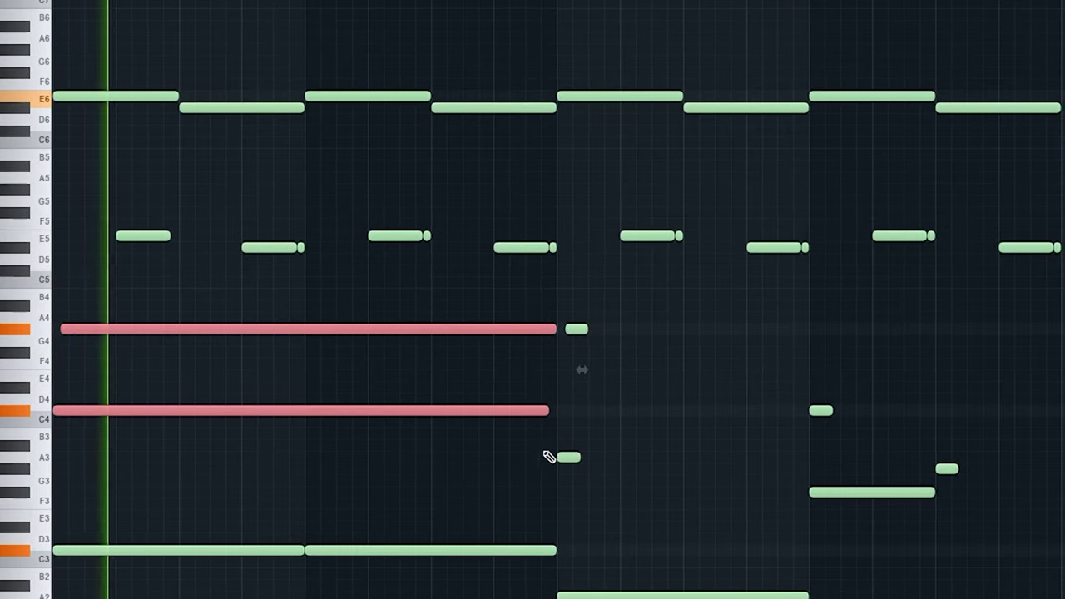
left_click(549, 457)
left_click_drag(556, 457, 557, 458)
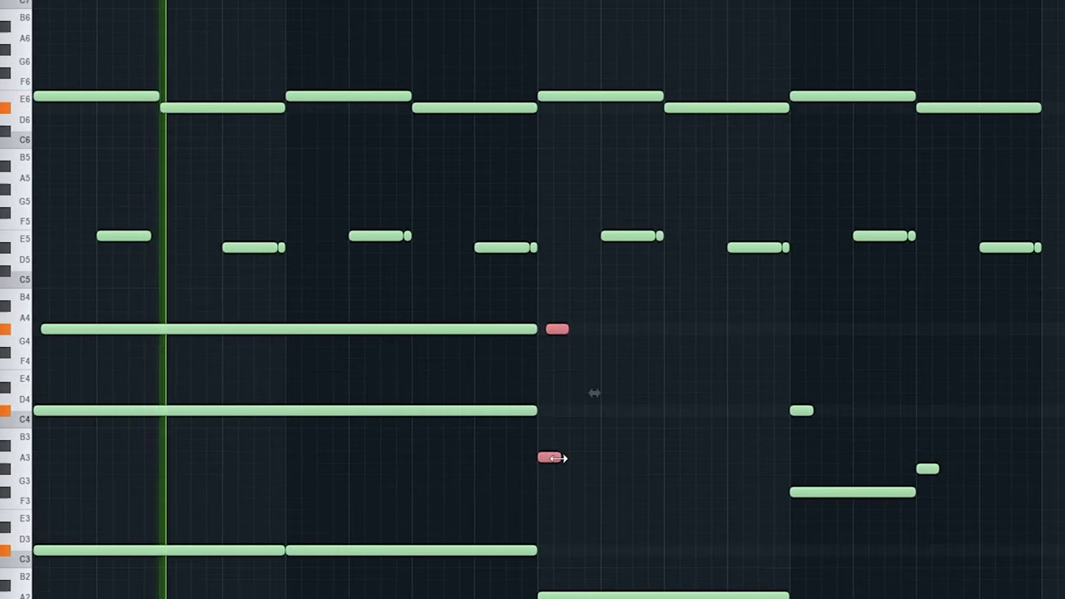
left_click(837, 401)
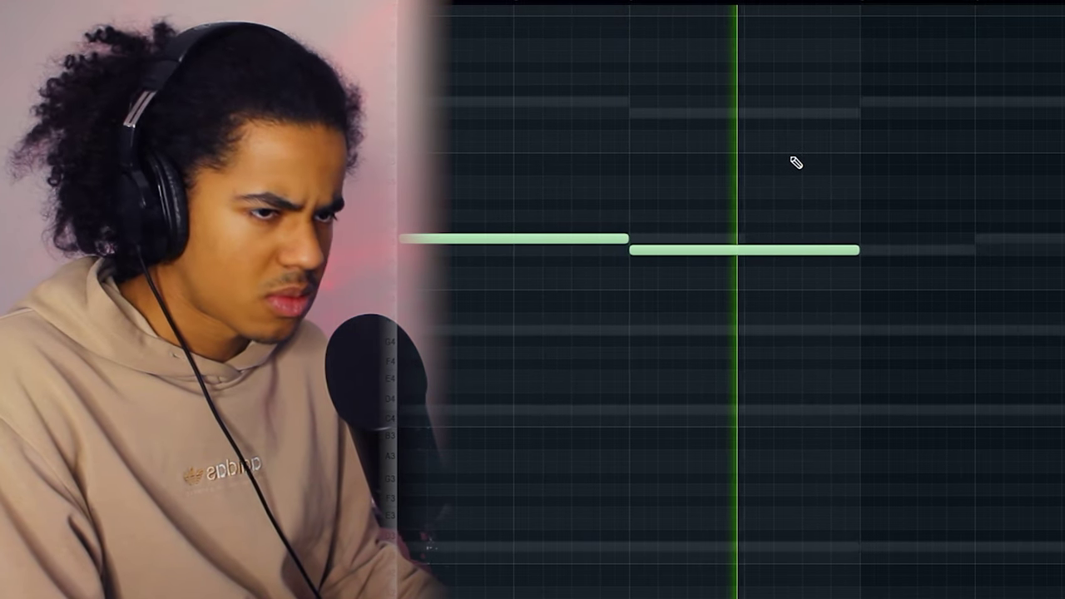
Audition bass samples in the browser, including dude_clayy_bass_004
left_click_drag(555, 330, 549, 342)
left_click(544, 345)
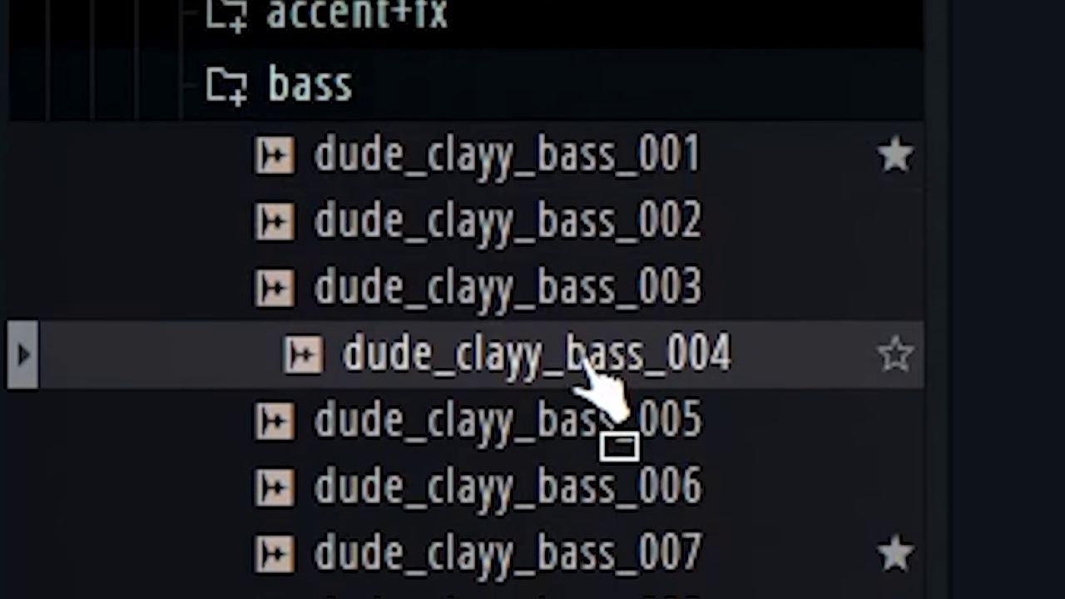
scroll(594, 466, "down", 3)
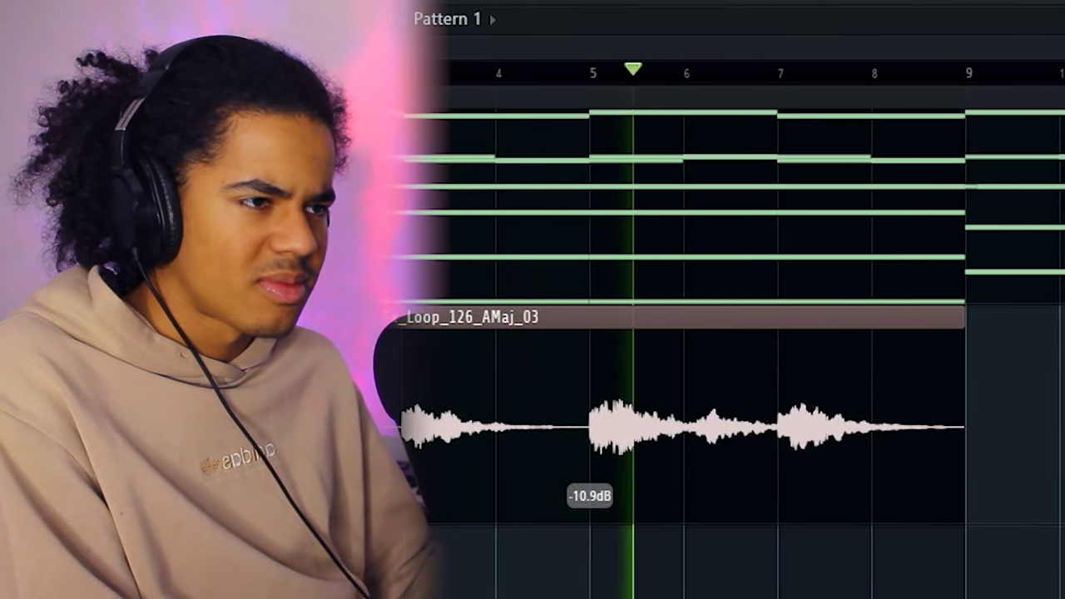
left_click(541, 516, "ctrl")
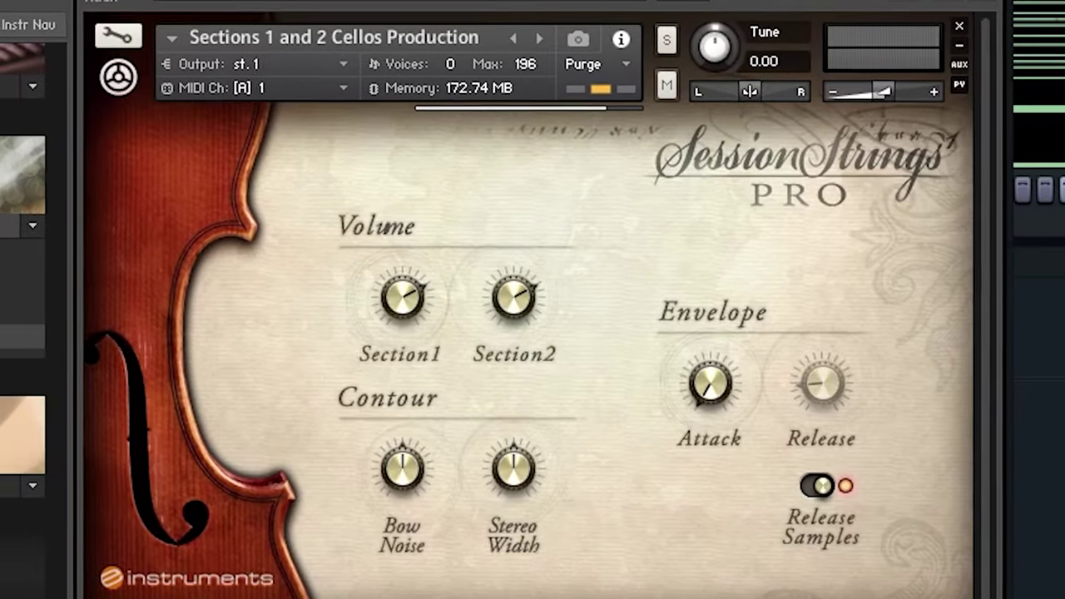
Move the last note of the Kontakt strings melody in bar 8 to E5 and duplicate the eight-bar phrase
left_click(409, 317)
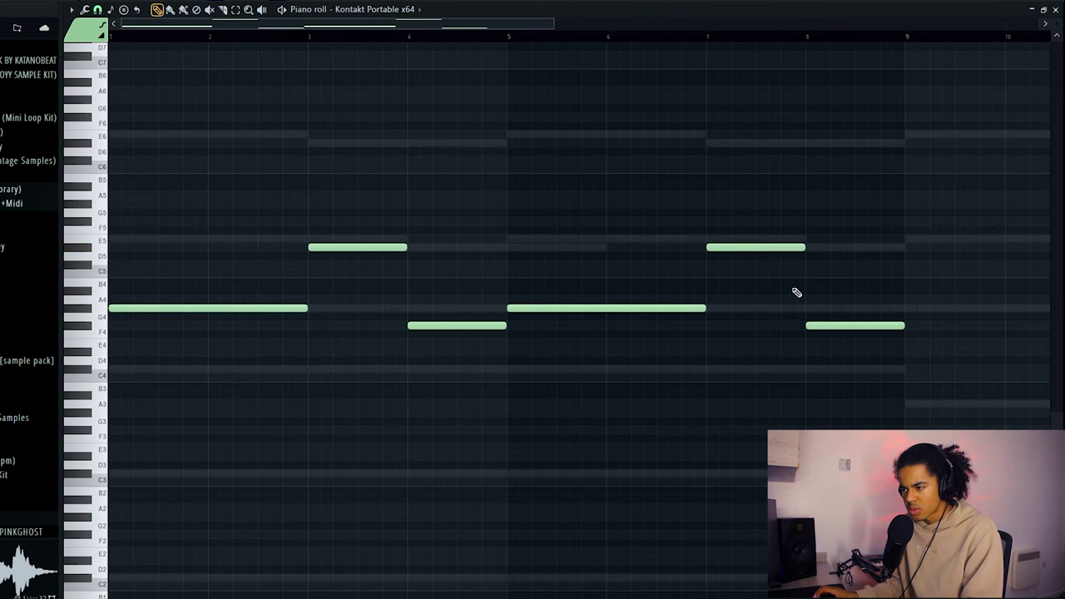
scroll(770, 49, "down", 1)
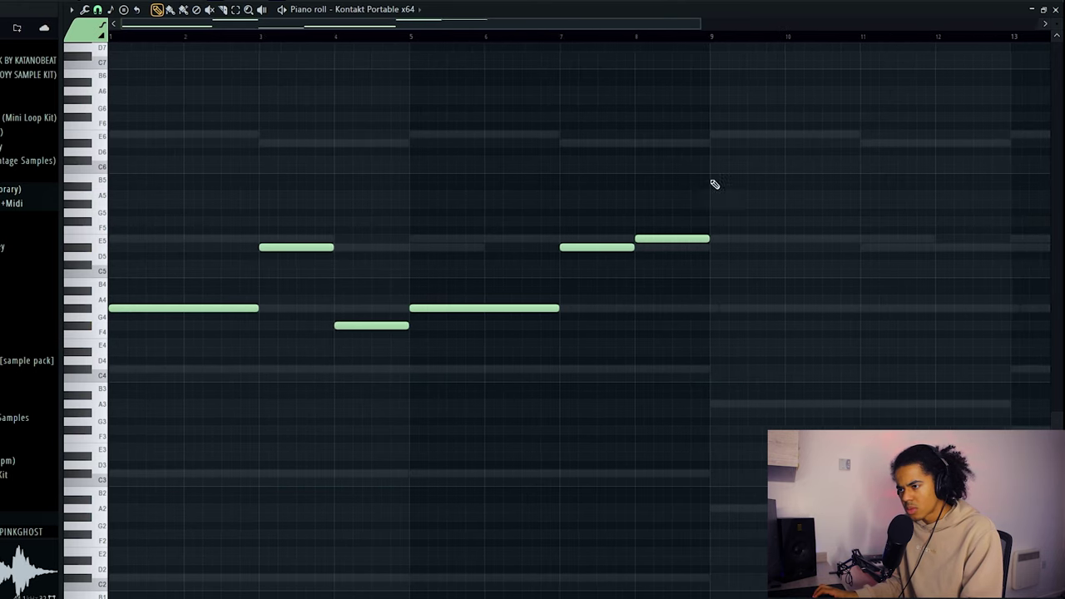
key("ctrl+b")
key("ctrl+d")
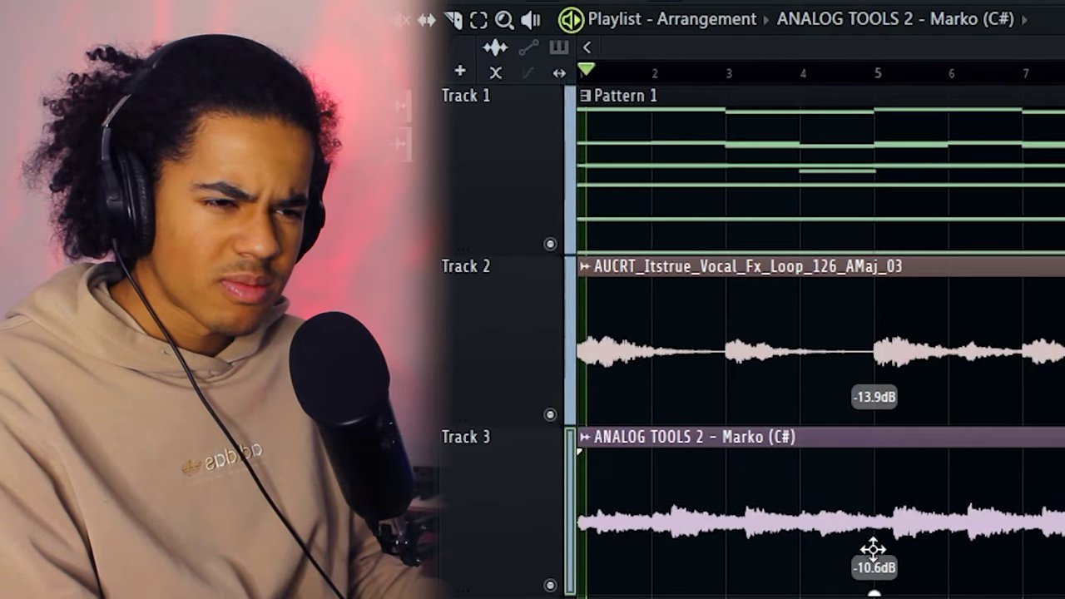
Set the ANALOG TOOLS 2 - Marko (C#) clip volume to -9.0 dB and adjust its time-stretching pitch and mode
left_click_drag(835, 555, 796, 540)
double_click(796, 540)
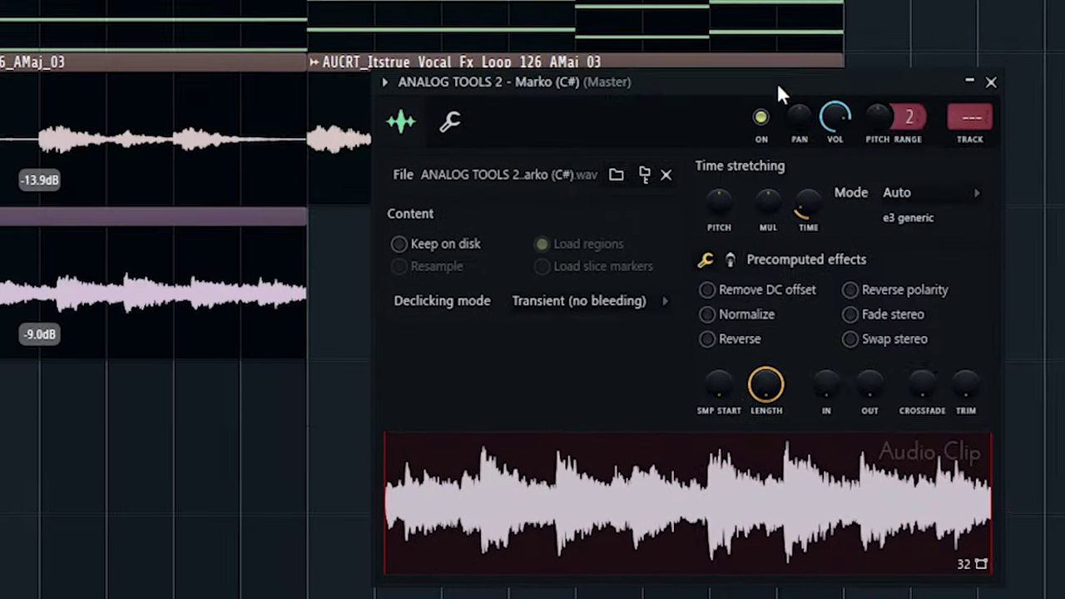
left_click_drag(719, 208, 719, 187)
left_click(941, 192)
left_click(896, 235)
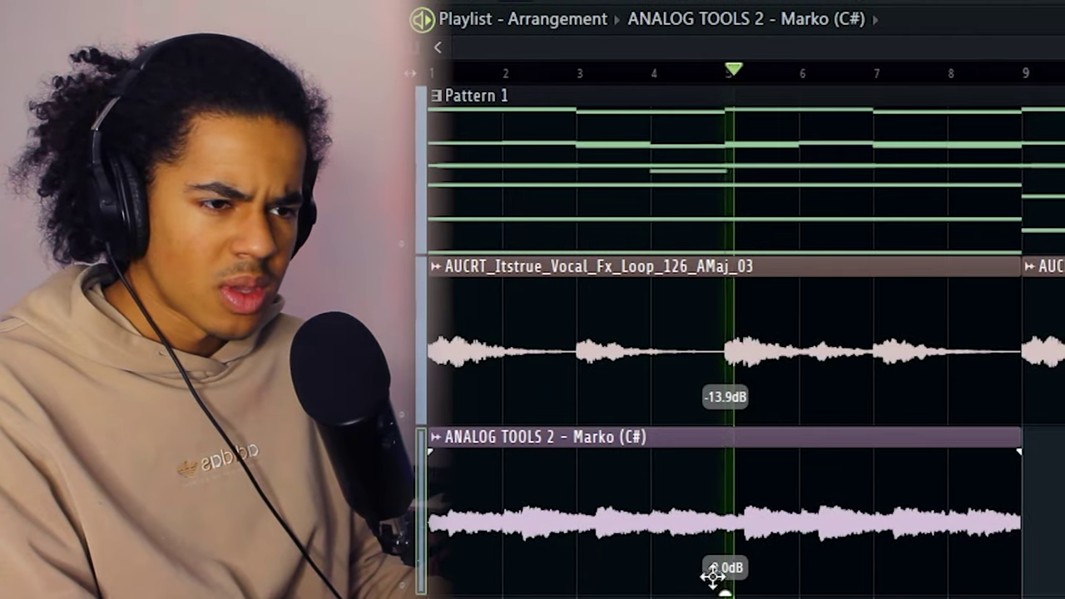
Set the ANALOG TOOLS 2 - Marko (C#) clip volume to -9.1 dB and duplicate the clip
left_click_drag(725, 594, 725, 592)
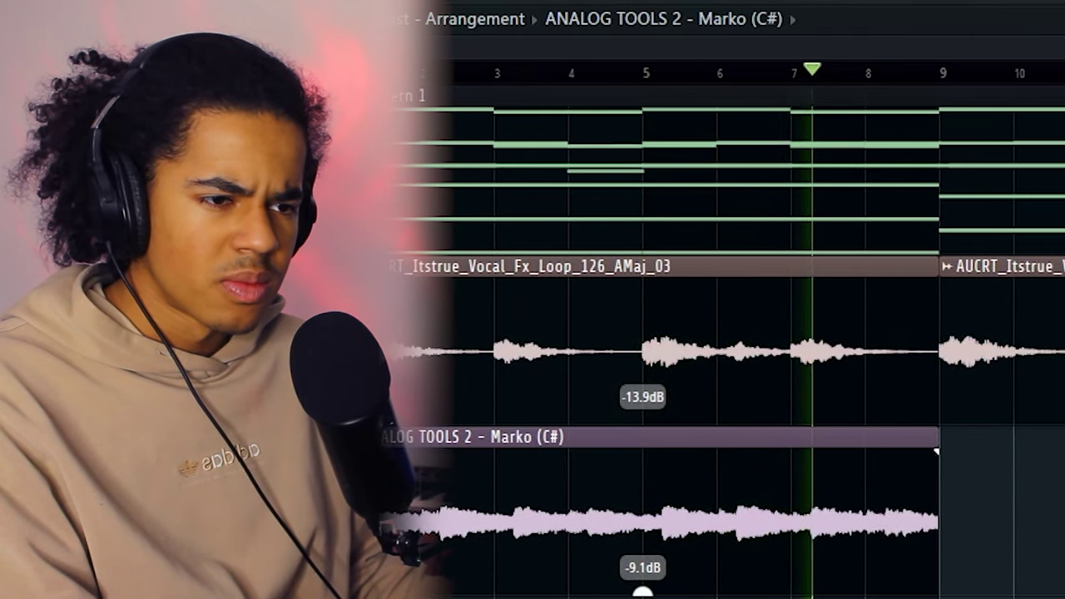
left_click(659, 529)
key("ctrl+b")
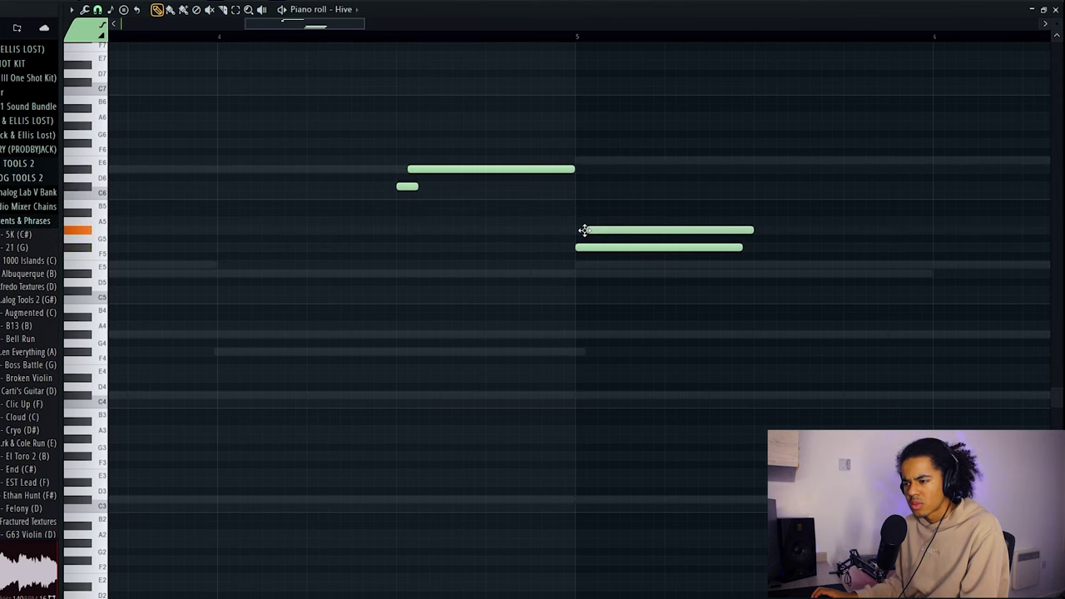
Shorten the Hive F#5 note at bar 5 to a grace note and move the D#6 note in bar 4 slightly later
key("space")
scroll(578, 38, "down", 2)
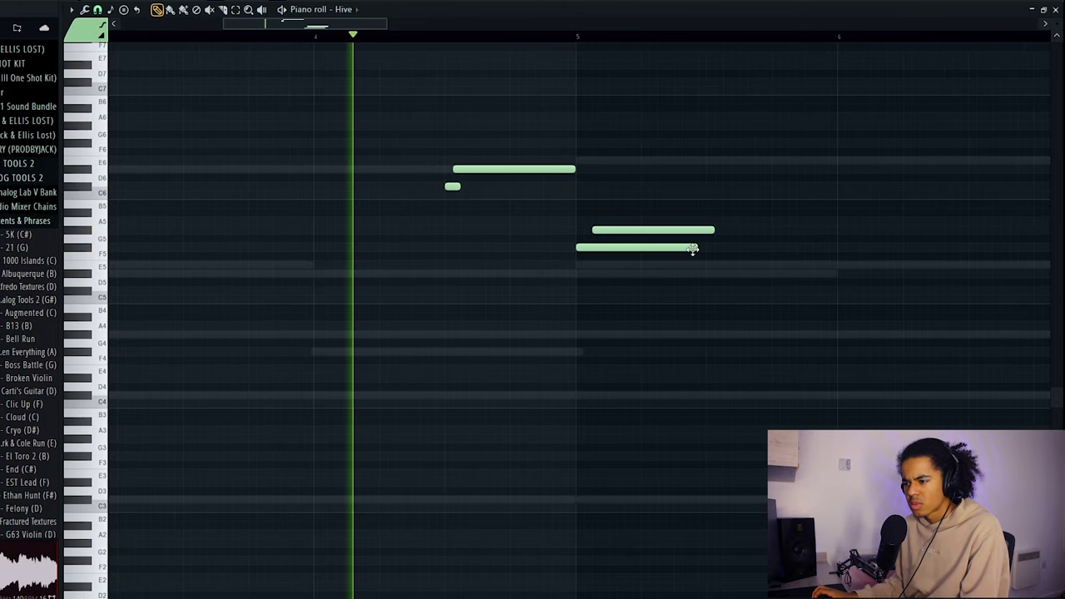
left_click_drag(697, 246, 592, 248)
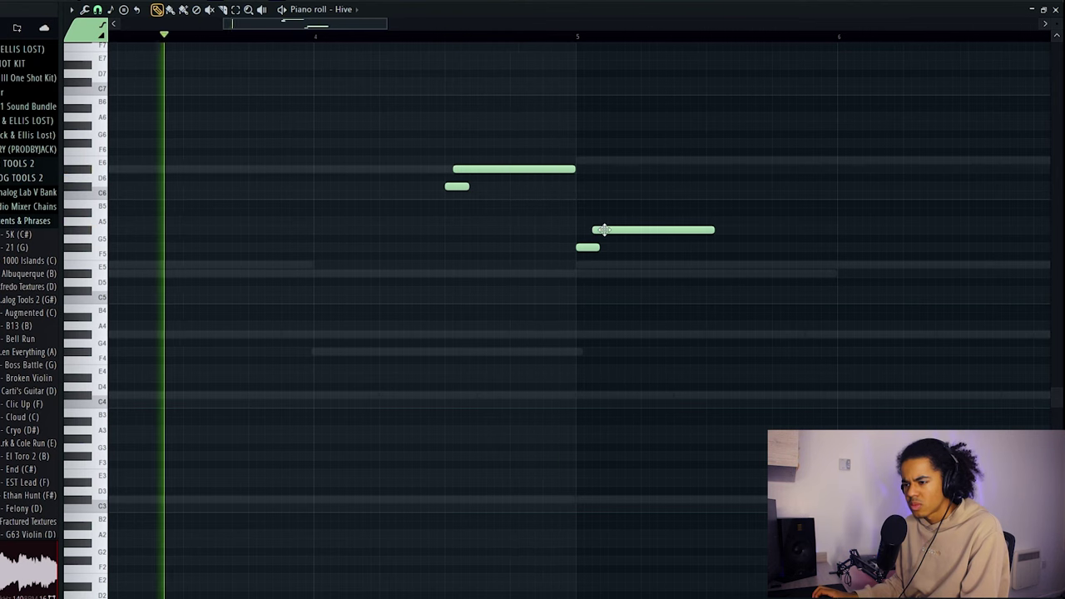
left_click_drag(502, 170, 511, 171)
left_click_drag(609, 230, 617, 231)
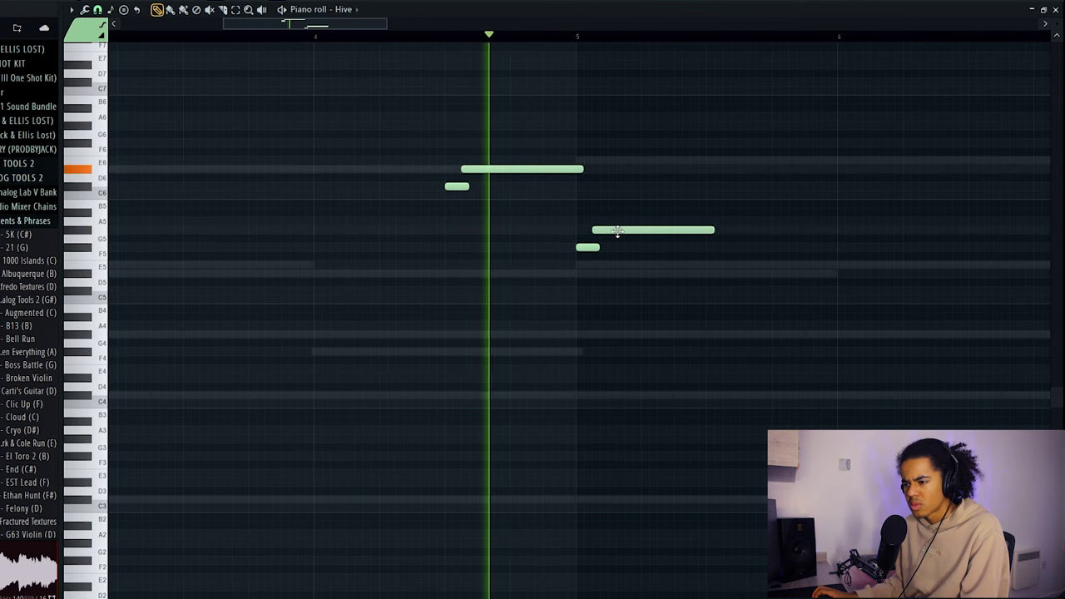
Trim the Hive D#6 note to end at bar 5 and select all notes of the phrase
scroll(614, 68, "down", 3)
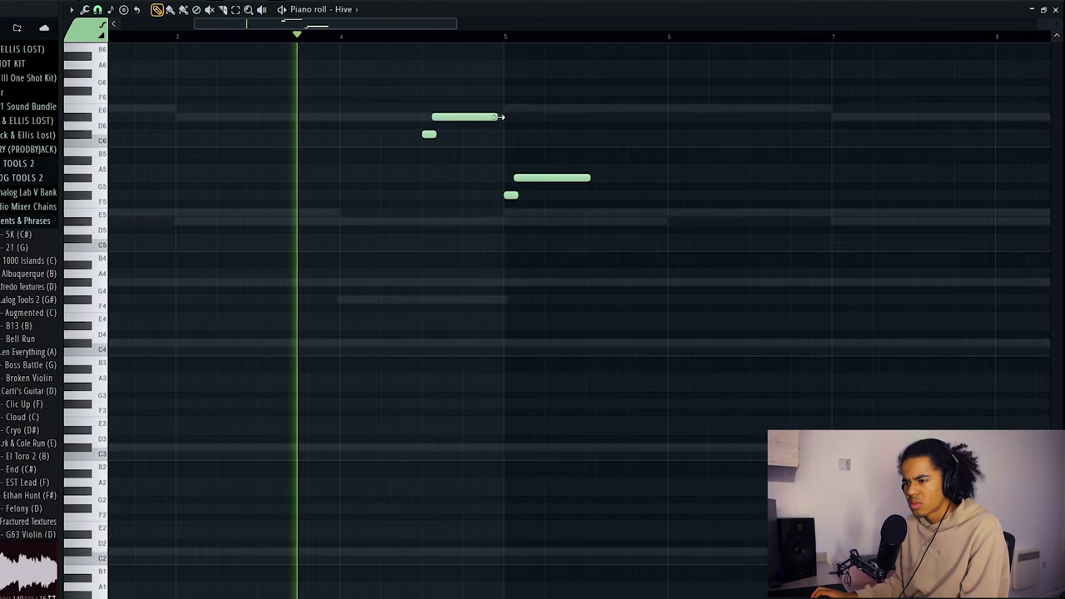
scroll(428, 45, "down", 6)
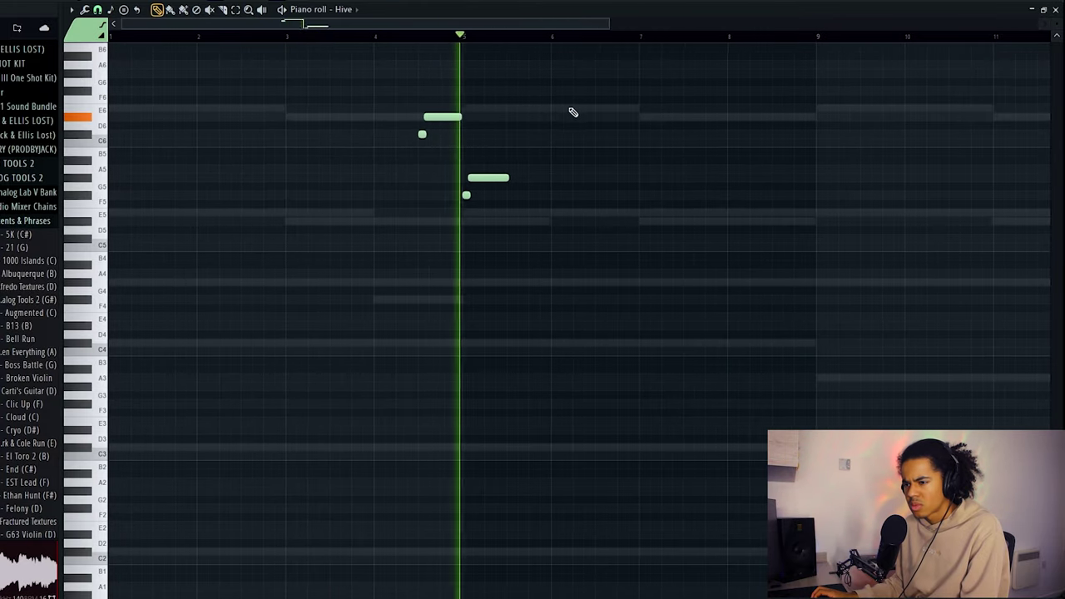
key("ctrl+a")
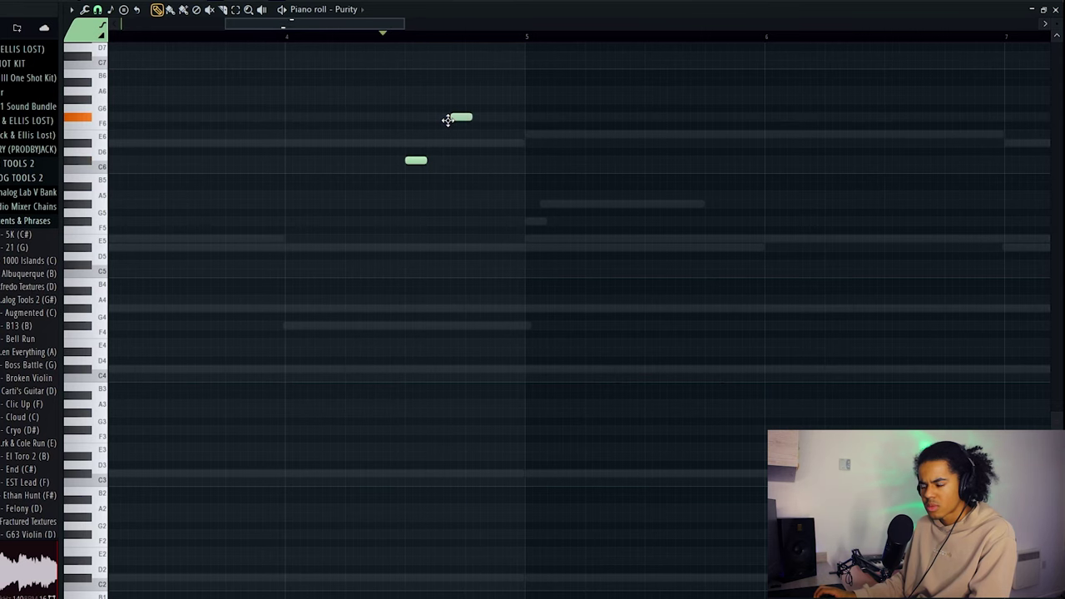
Extend the Purity phrase with F#6 and G#6 notes around bar 5 and shift the whole phrase two bars earlier
key("space")
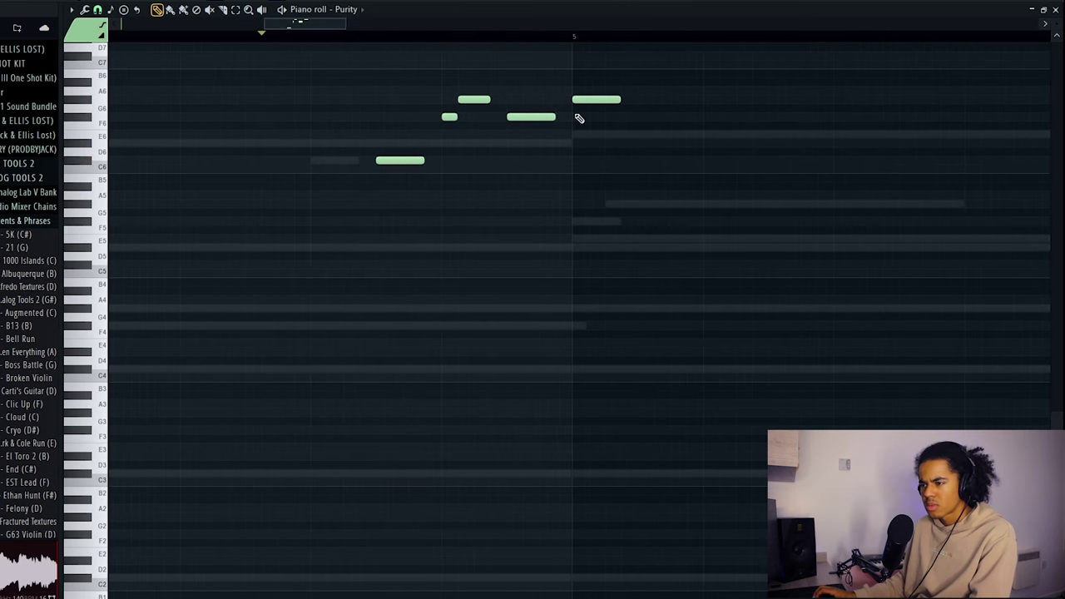
key("space")
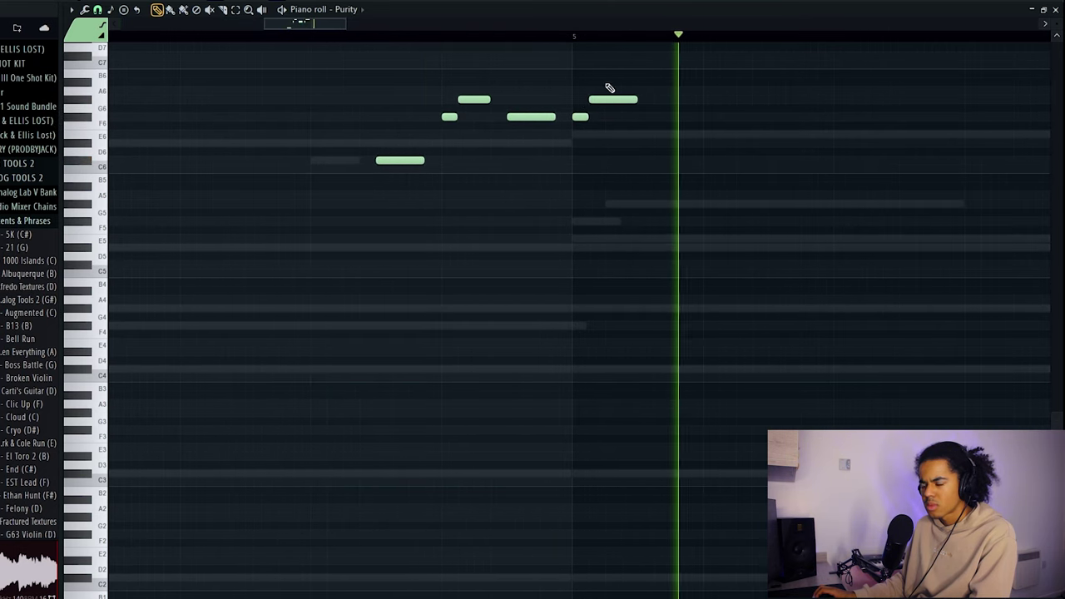
scroll(602, 75, "down", 2)
scroll(583, 83, "down", 1)
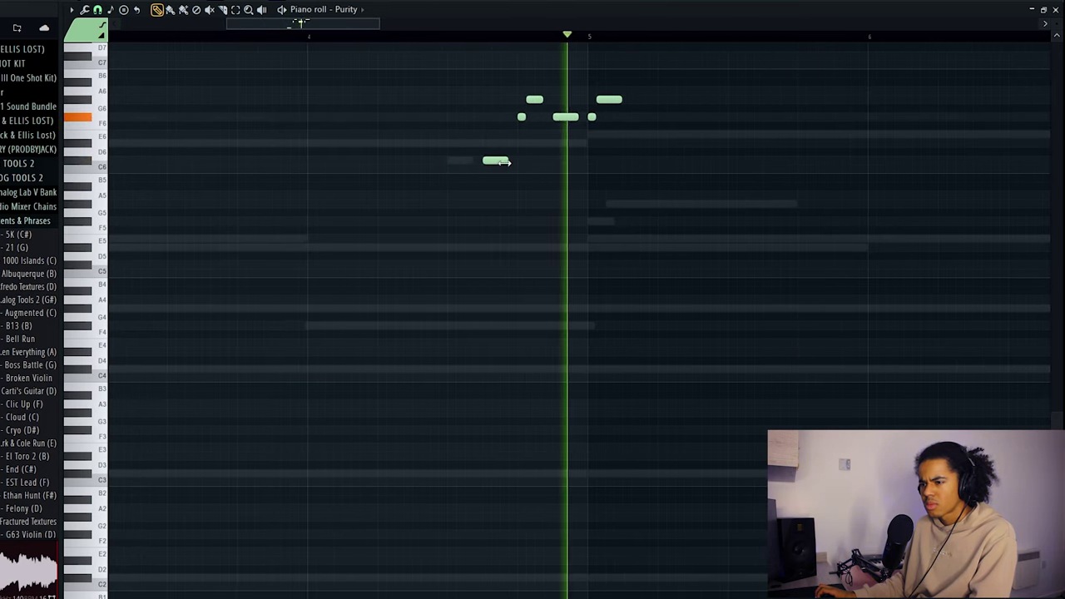
key("space")
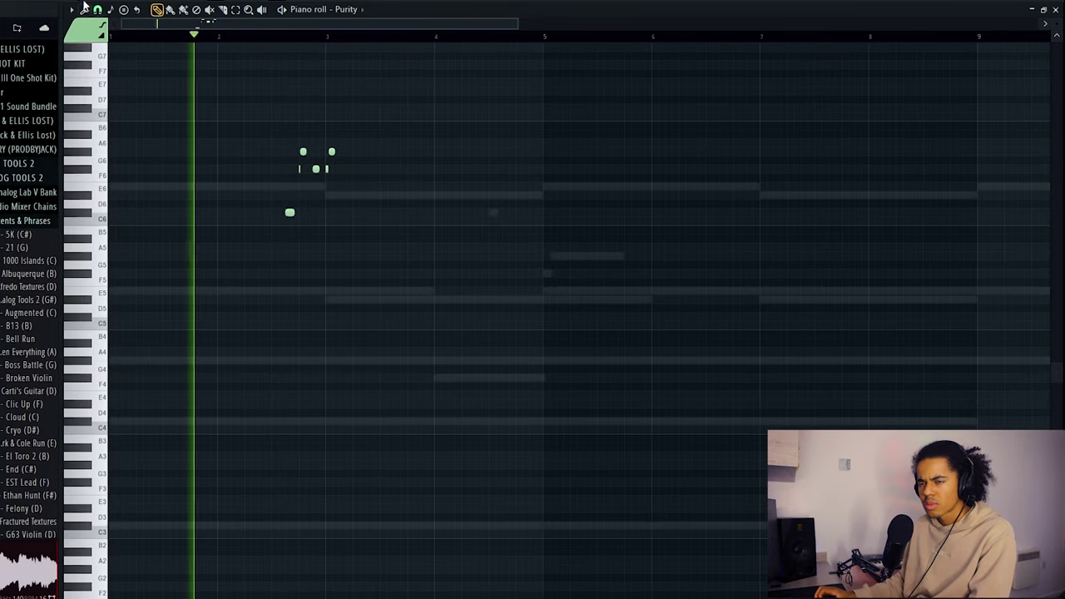
Adjust the note snap and copy the Purity phrase from bars 2–3 to the same position four bars later
left_click(97, 9)
left_click(126, 195)
scroll(415, 42, "down", 1)
left_click_drag(397, 105, 231, 253)
left_click_drag(238, 212, 534, 200)
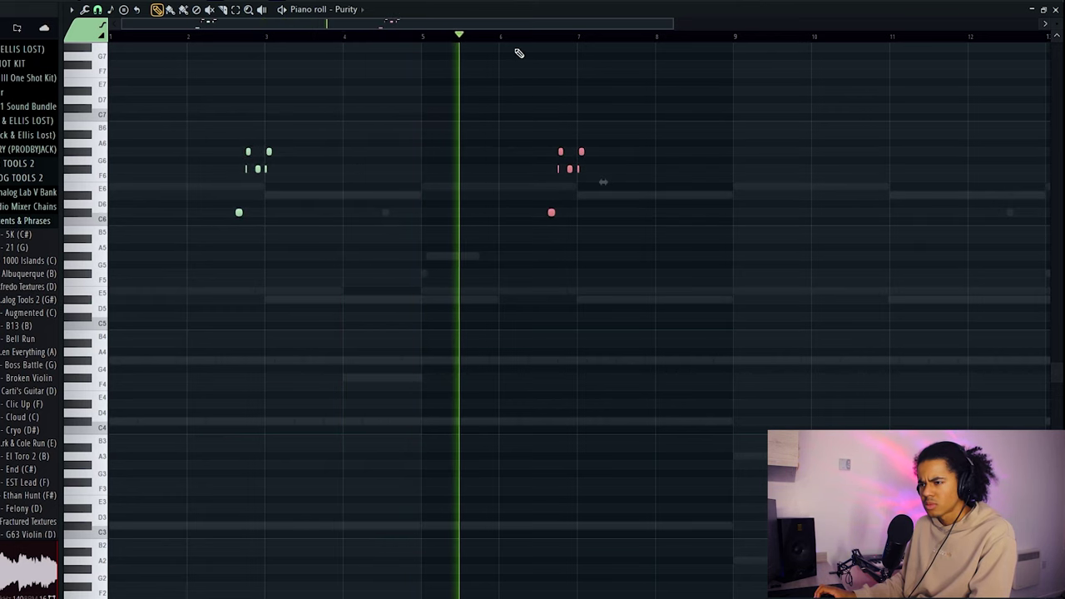
Copy both Purity phrases eight bars later so the part repeats around bars 10–11 and 14–15
scroll(520, 53, "down", 1)
left_click(555, 101, "ctrl")
left_click_drag(557, 103, 178, 254)
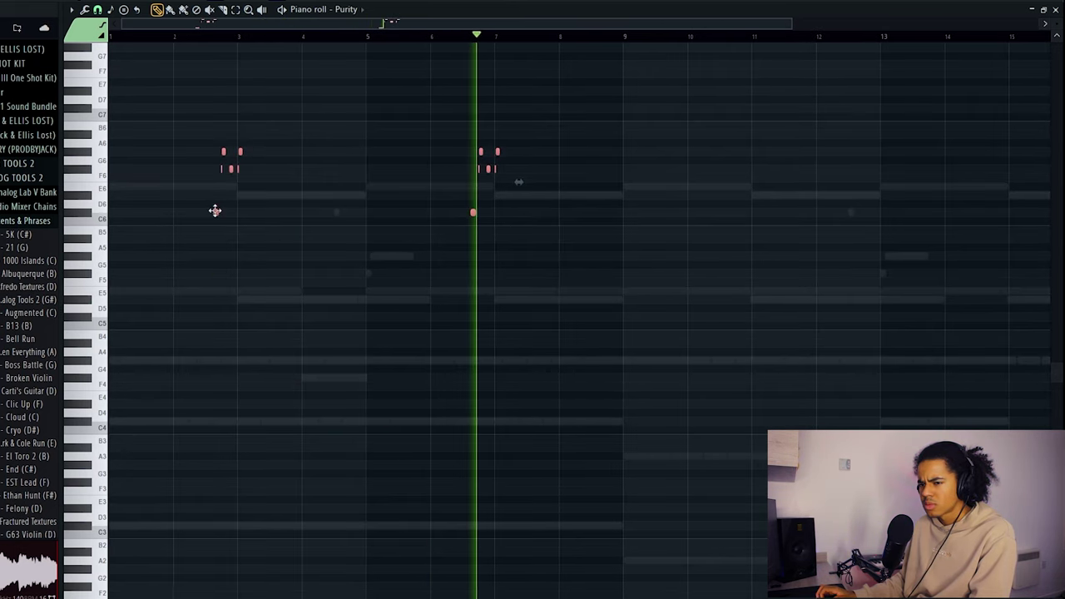
left_click_drag(215, 210, 704, 183)
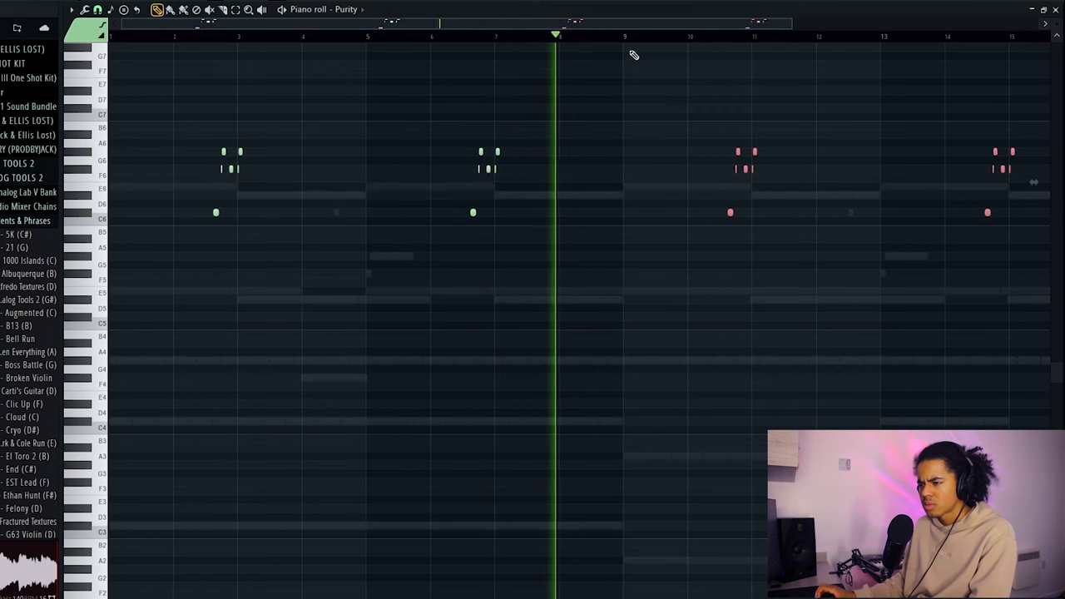
Add a variation of the Purity phrase across bars 12–13 without its opening note, lowered to B5 and C#6, and play it through
scroll(633, 52, "down", 2)
left_click(599, 105, "ctrl")
left_click(471, 194)
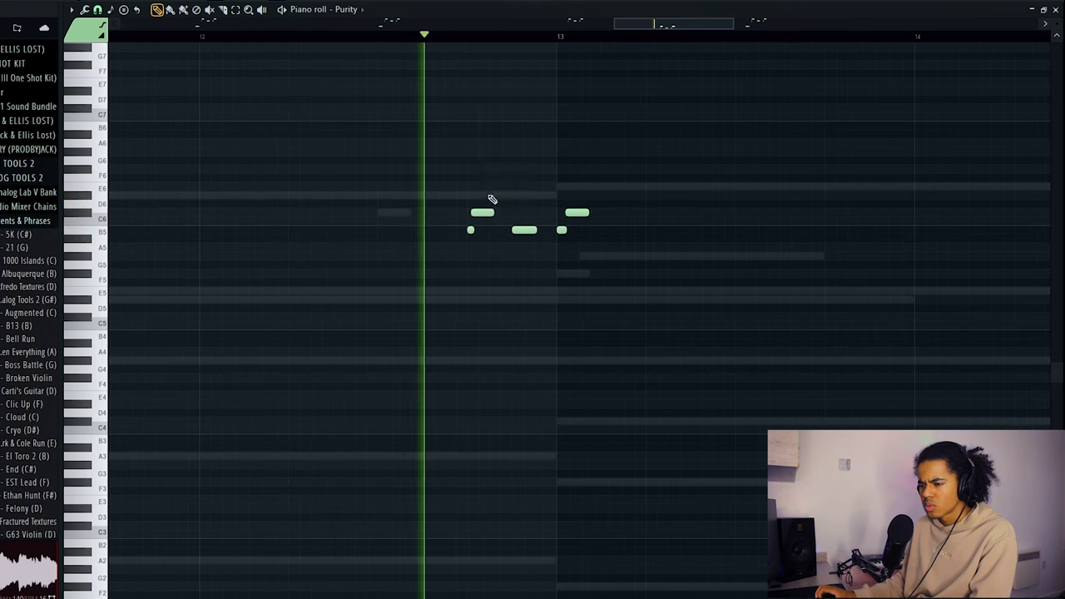
scroll(502, 37, "down", 4)
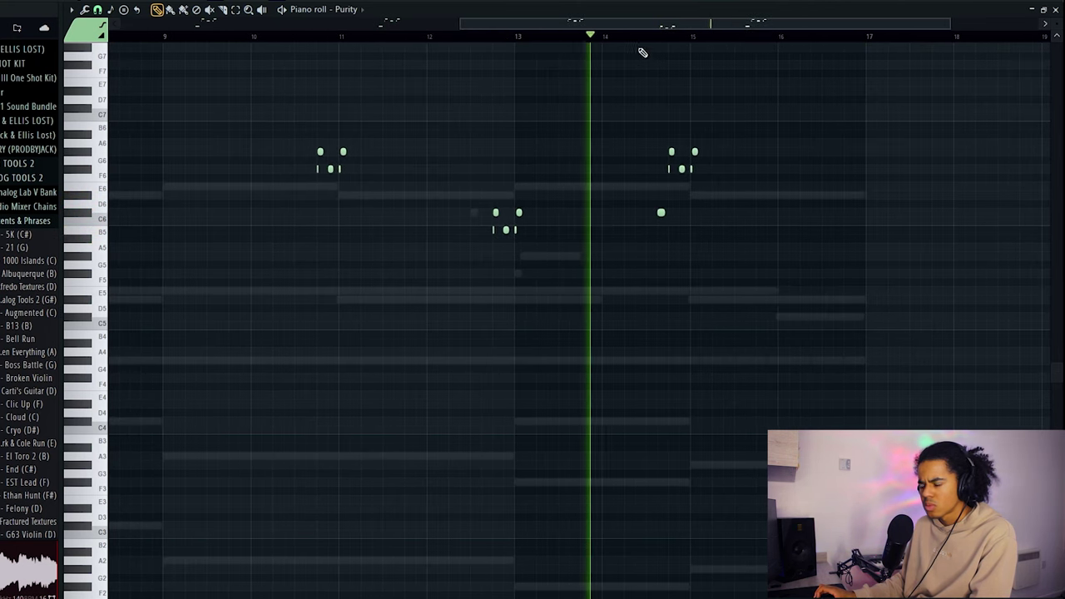
scroll(632, 43, "down", 2)
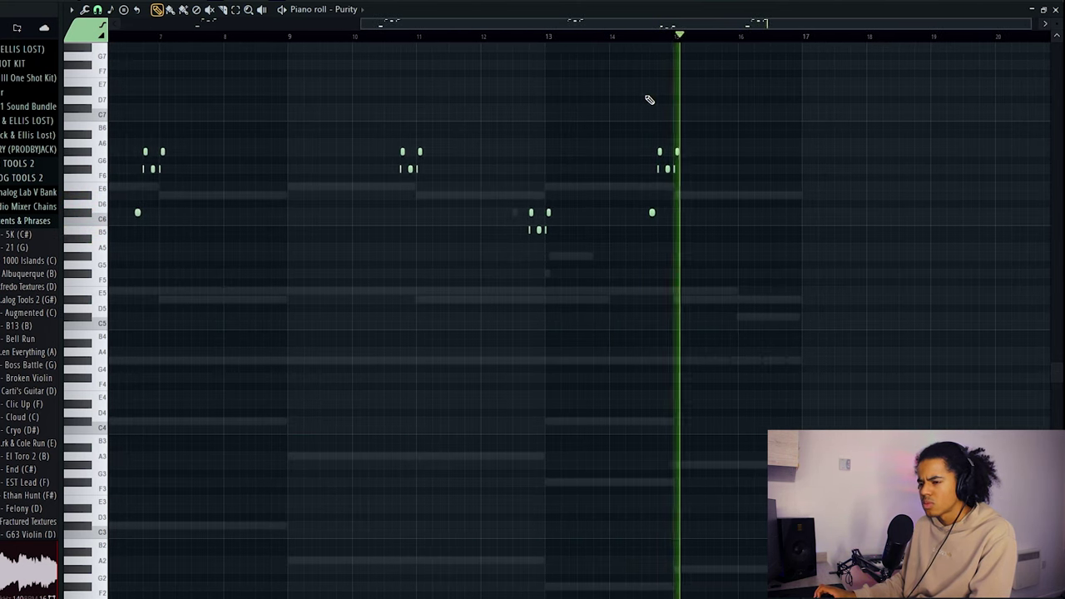
scroll(630, 41, "down", 3)
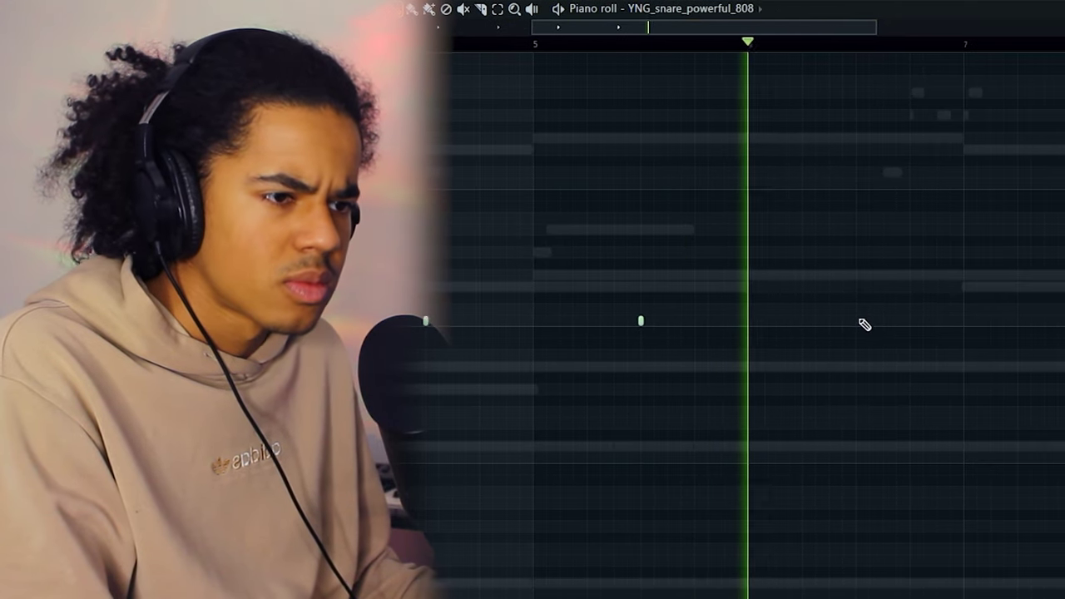
Place YNG_snare_powerful_808 hits on the third beat of each bar from bar 6 onward
left_click(857, 320)
left_click(977, 323)
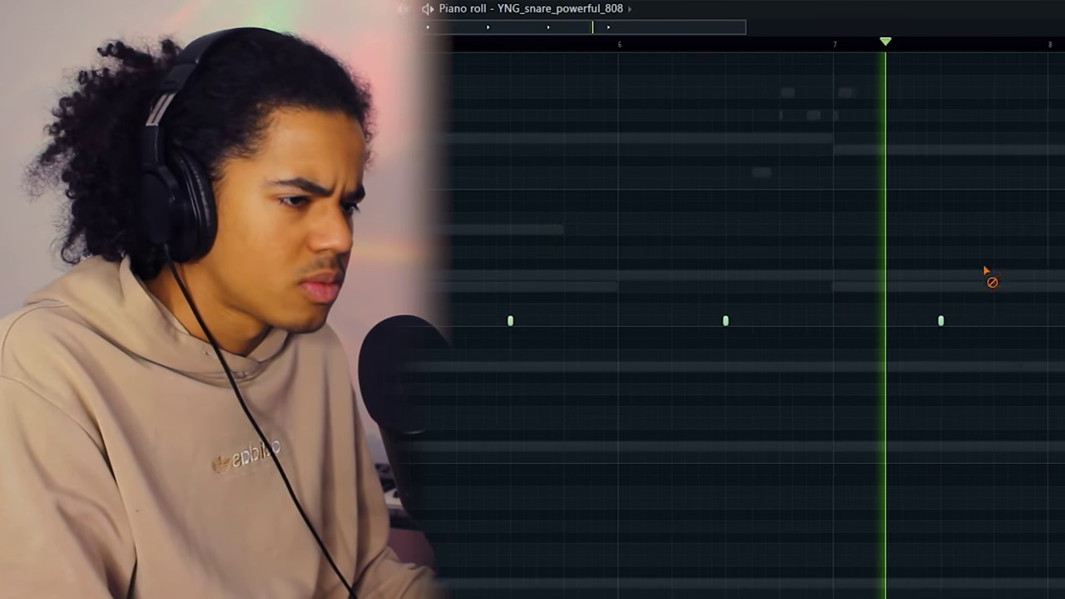
left_click(1055, 323)
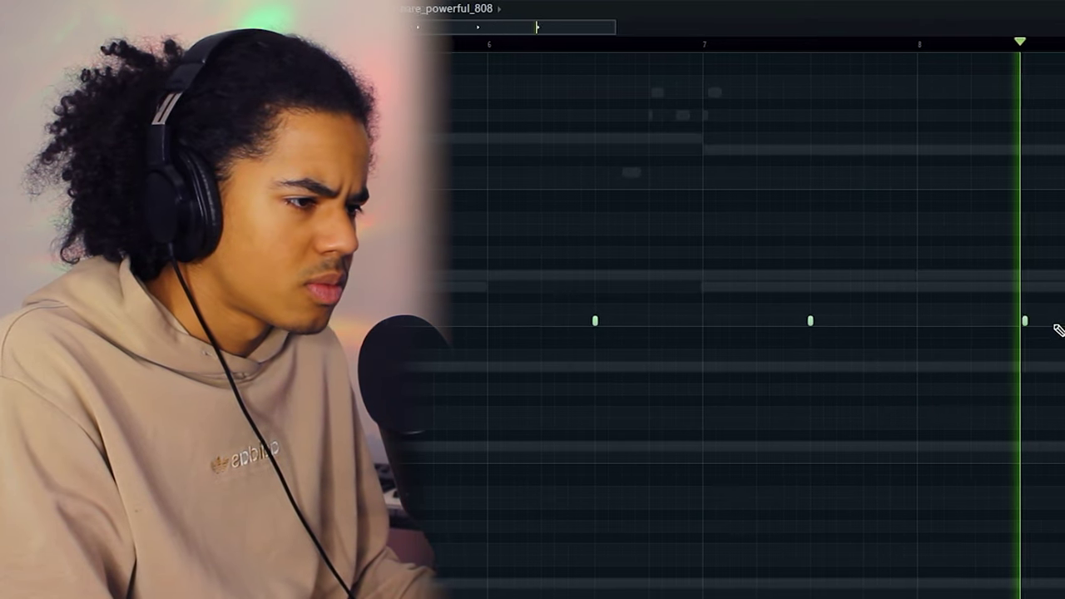
left_click(1056, 323)
left_click(1041, 323)
left_click(1017, 322)
right_click(985, 323)
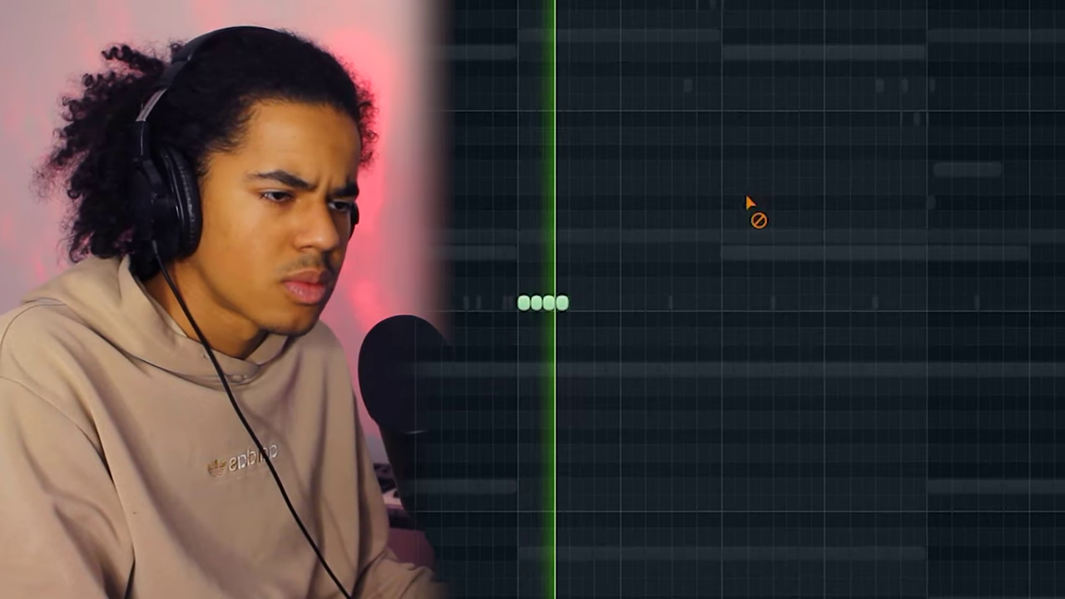
Duplicate the group of four percussion hits starting at bar 9 repeatedly until an even row fills the next eight bars
key("ctrl+d")
key("ctrl+b")
key("ctrl+d")
key("ctrl+b")
key("ctrl+d")
key("ctrl+b")
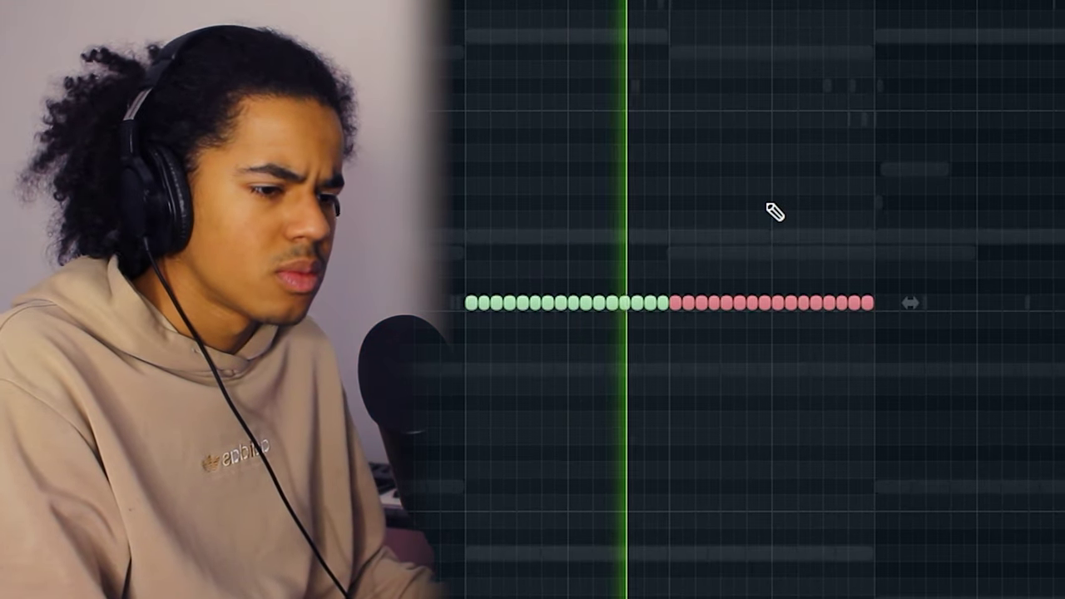
key("ctrl+d")
key("ctrl+a")
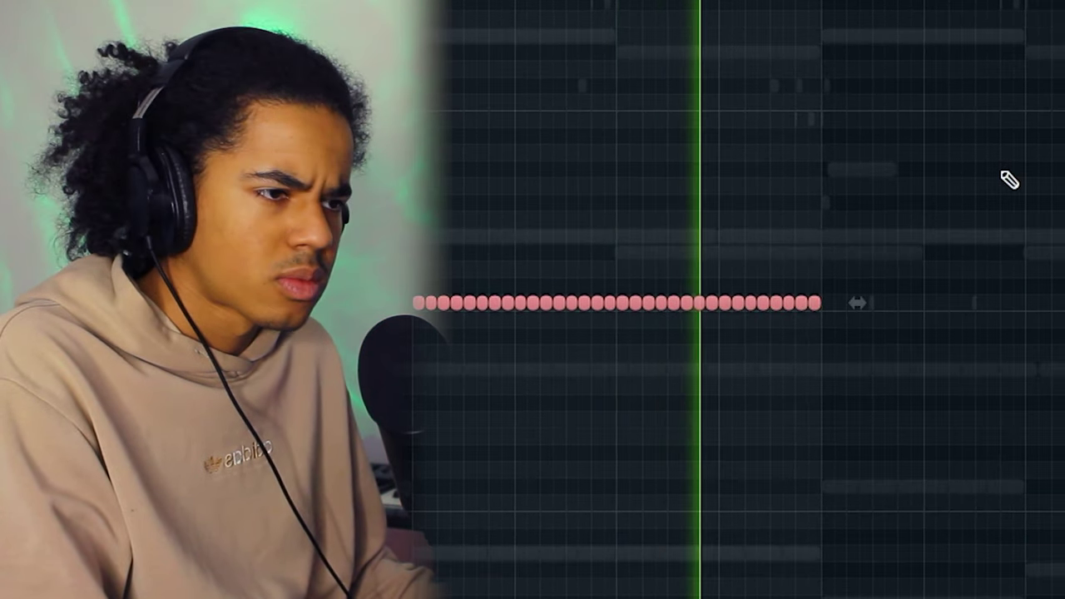
key("ctrl+d")
left_click_drag(1059, 178, 393, 477)
key("ctrl+b")
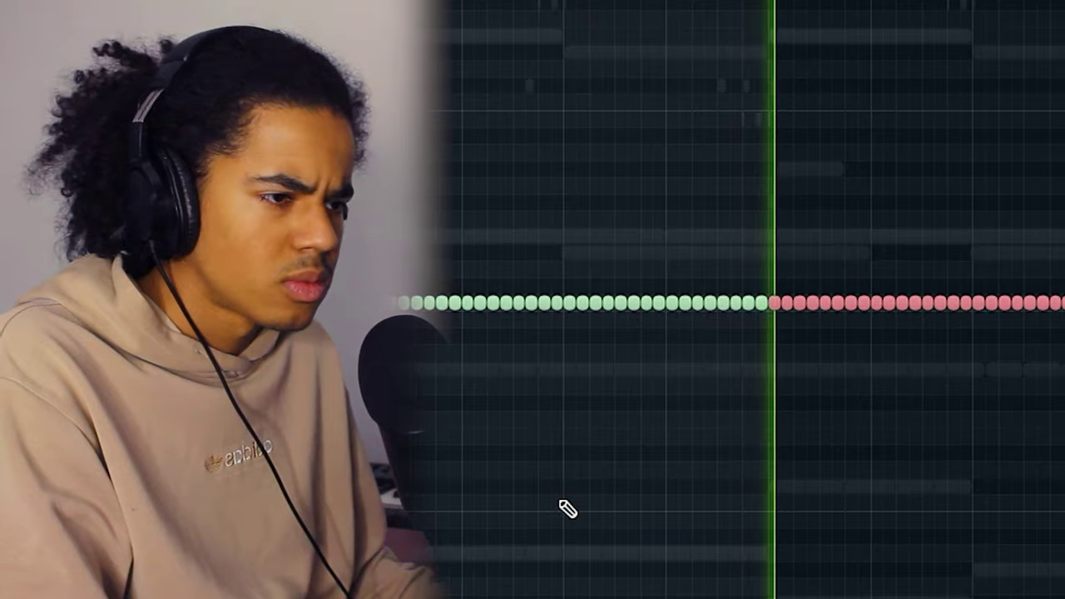
Select all hits in the row and extend the pattern by duplicating the selected range of notes
key("ctrl+a")
key("alt+r")
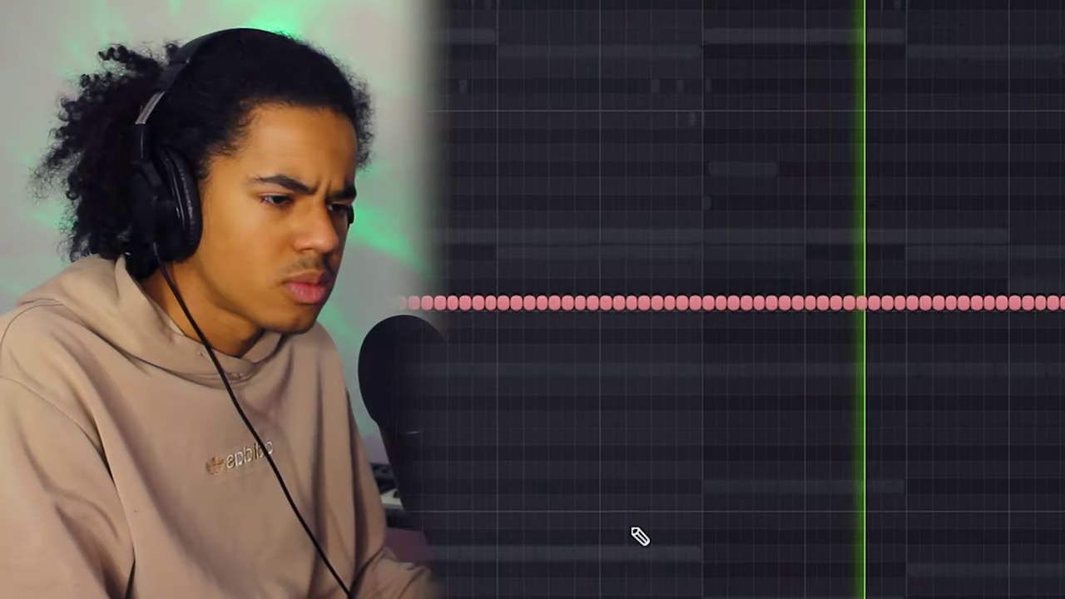
left_click_drag(1063, 230, 398, 399)
key("ctrl+b")
left_click_drag(1064, 164, 394, 492)
key("ctrl+b")
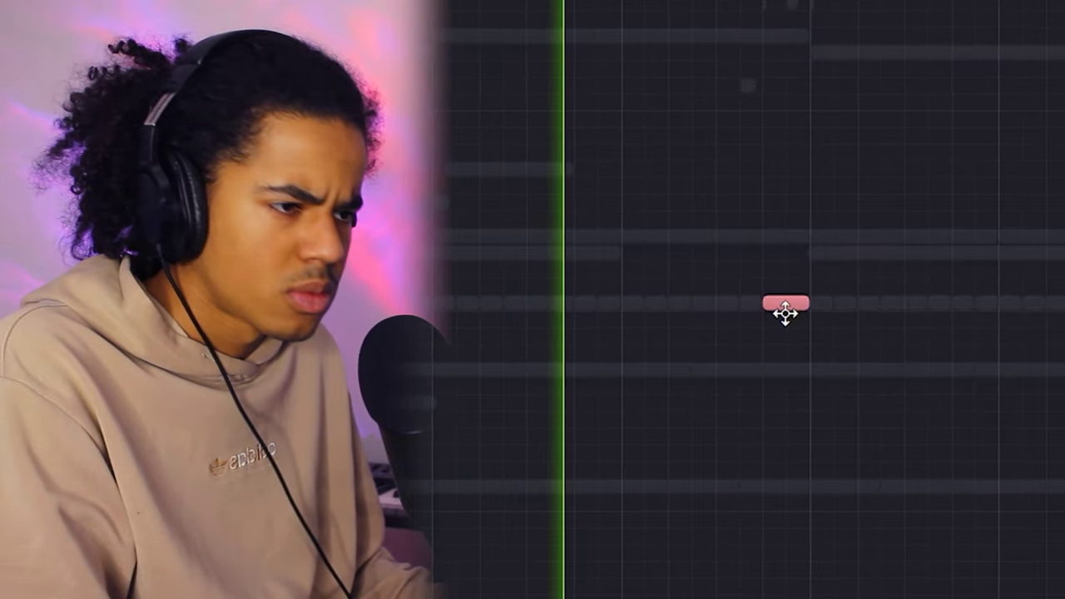
Add an extra hit on the lower row just before beat 3 of bar 12 and another after beat 3 of bar 13
key("ctrl+d")
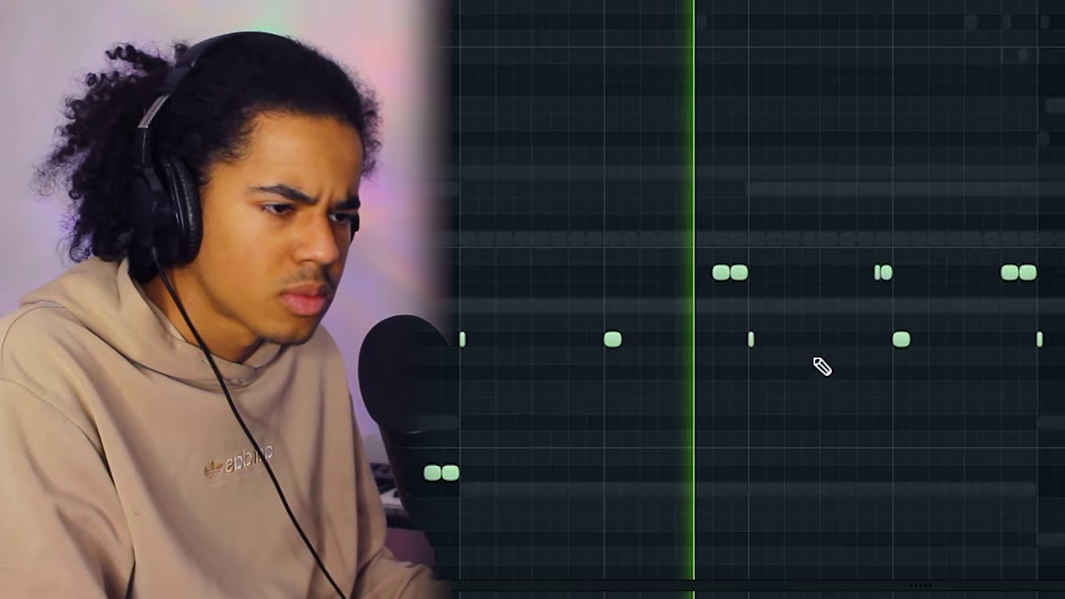
left_click(773, 341)
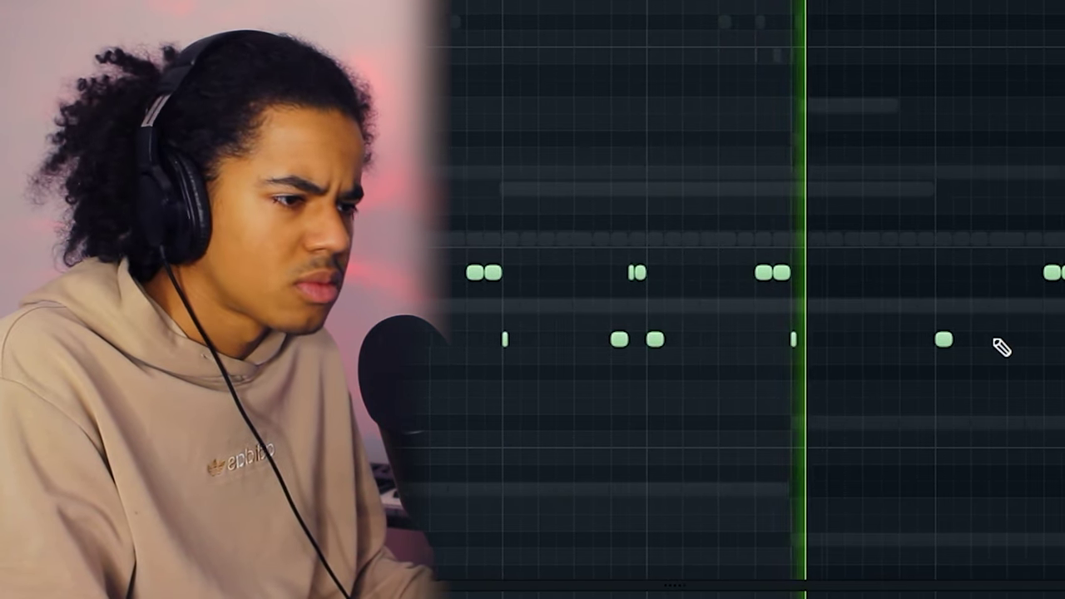
left_click(937, 339)
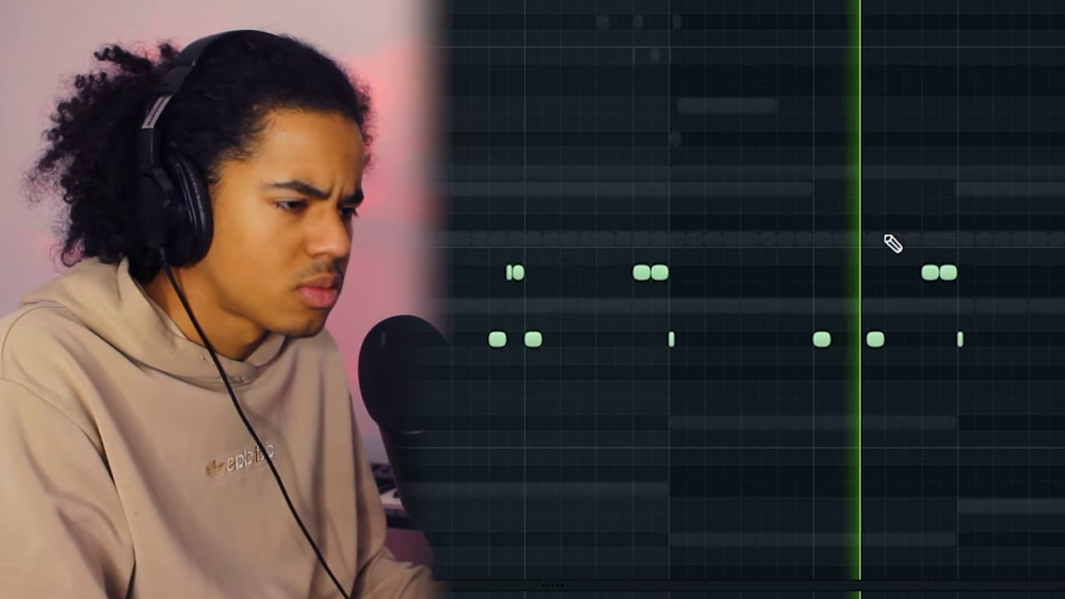